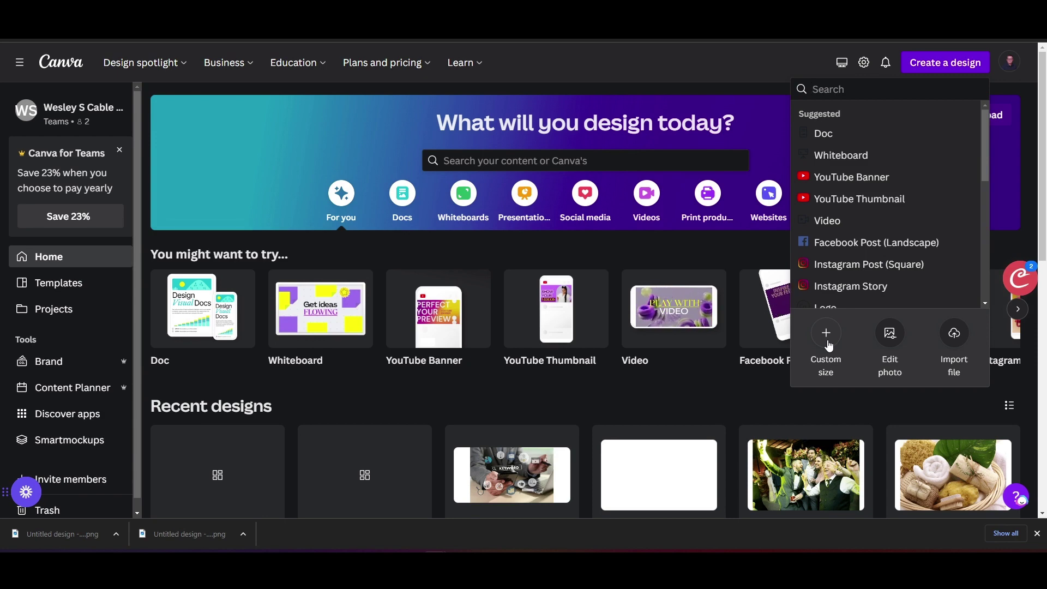
# Create a new blank design with a custom size of 700 × 400 px.
pyautogui.click(827, 334)
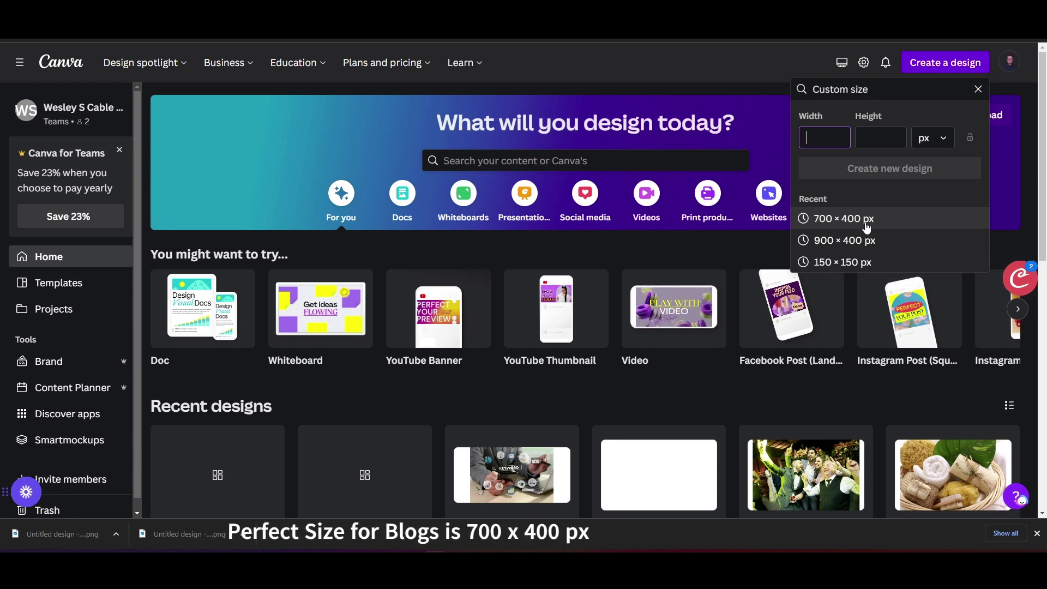
pyautogui.click(867, 221)
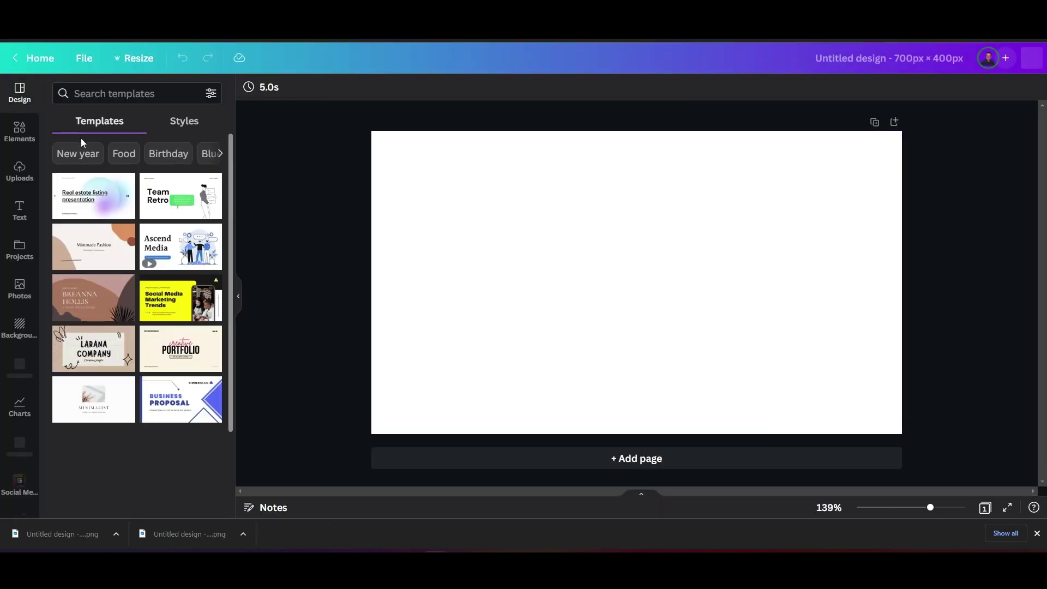
# Search the design elements for "grey hat SEO".
pyautogui.click(25, 139)
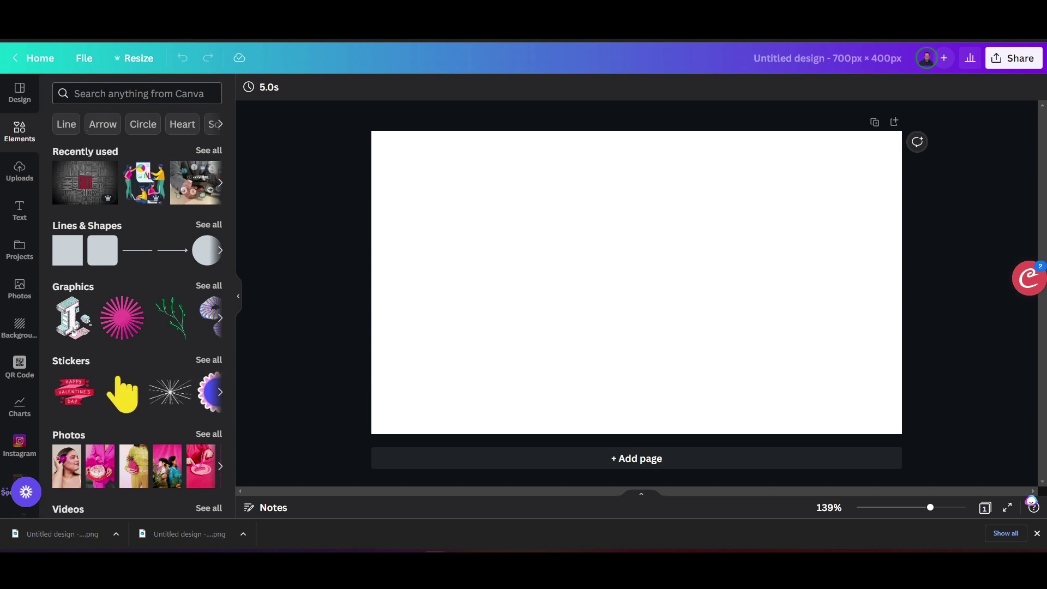
pyautogui.click(139, 94)
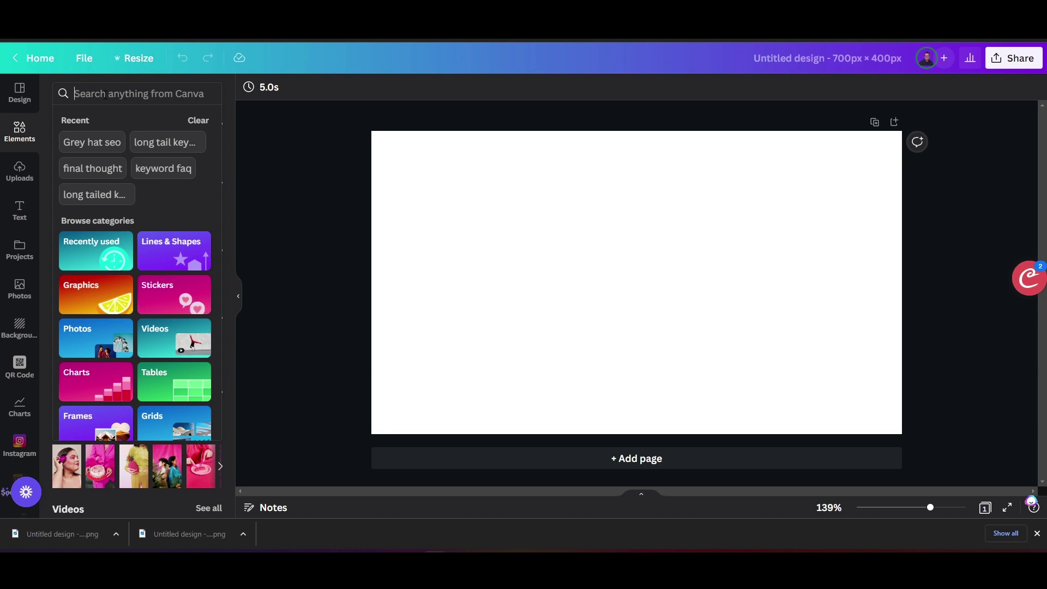
pyautogui.write('greay')
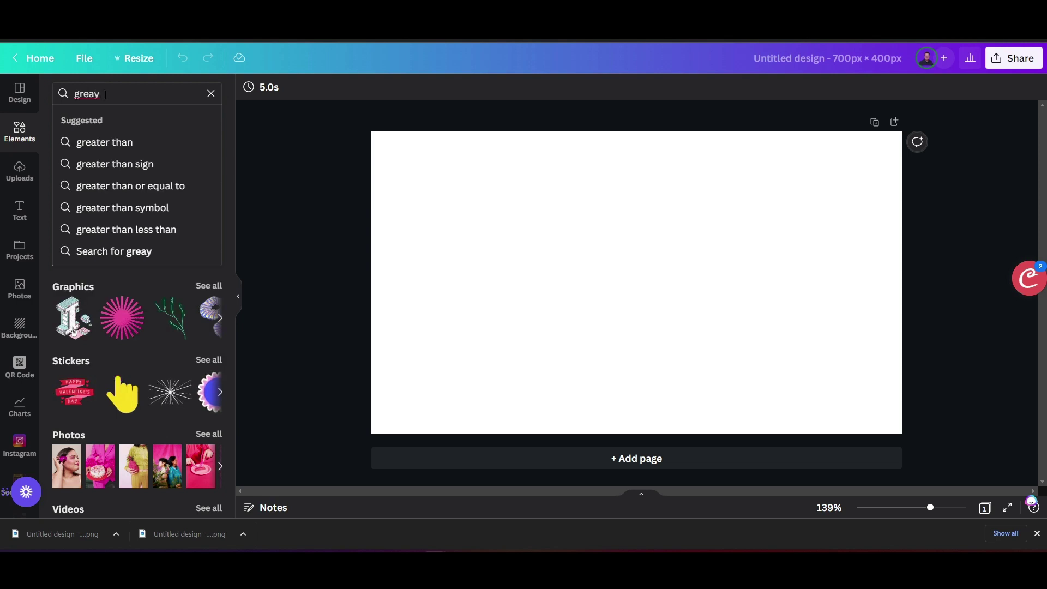
pyautogui.press('BackSpace')
pyautogui.press('BackSpace')
pyautogui.write('y hat')
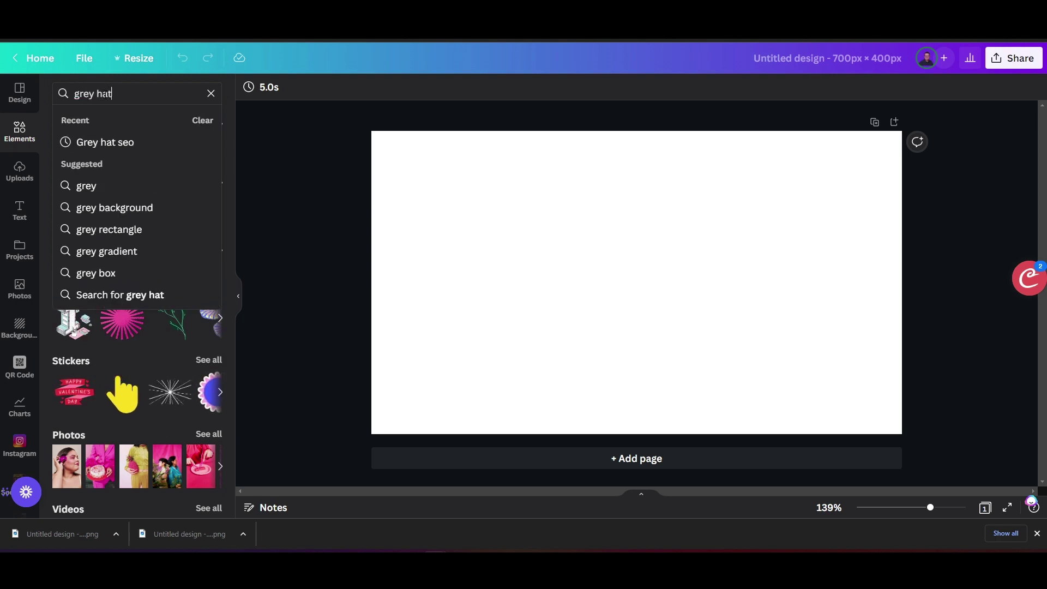
pyautogui.write(' SEO')
pyautogui.press('Return')
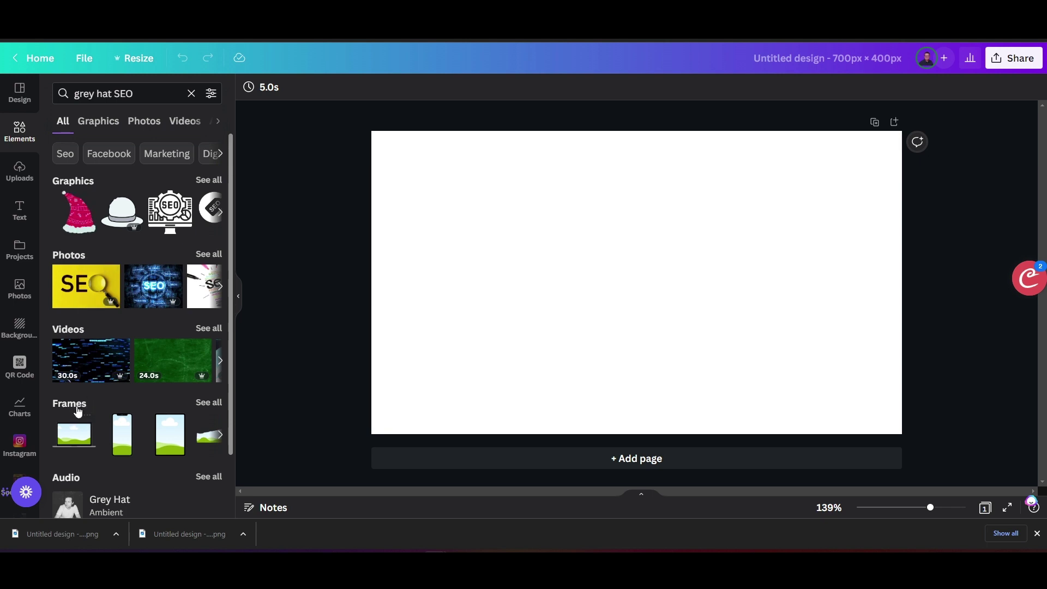
# Browse all graphics results and add the illustration of four people around a chart board to the page.
pyautogui.moveTo(97, 368)
pyautogui.click(209, 180)
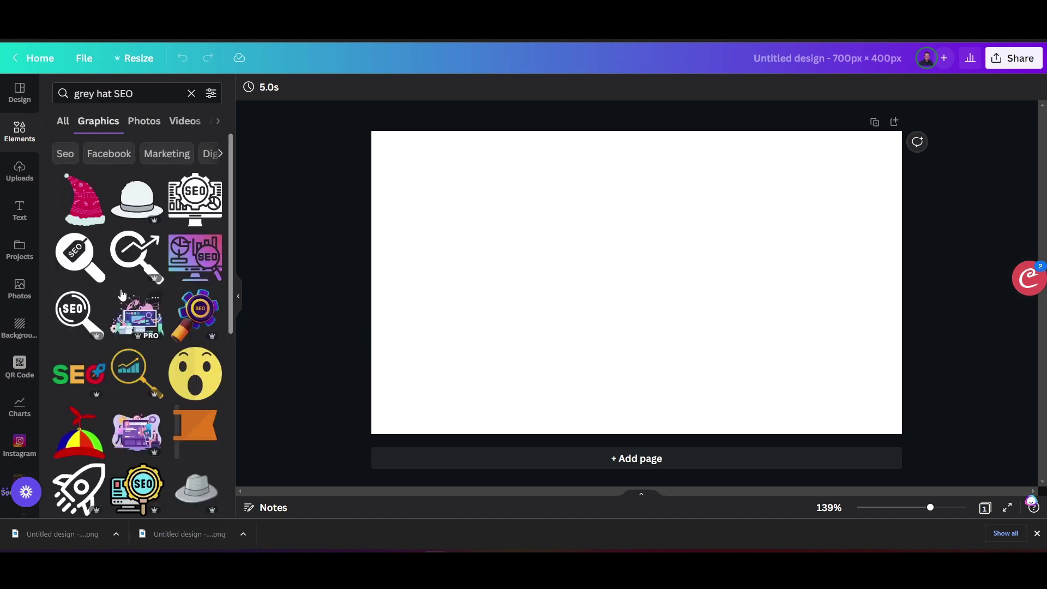
pyautogui.scroll(-3, 111, 323)
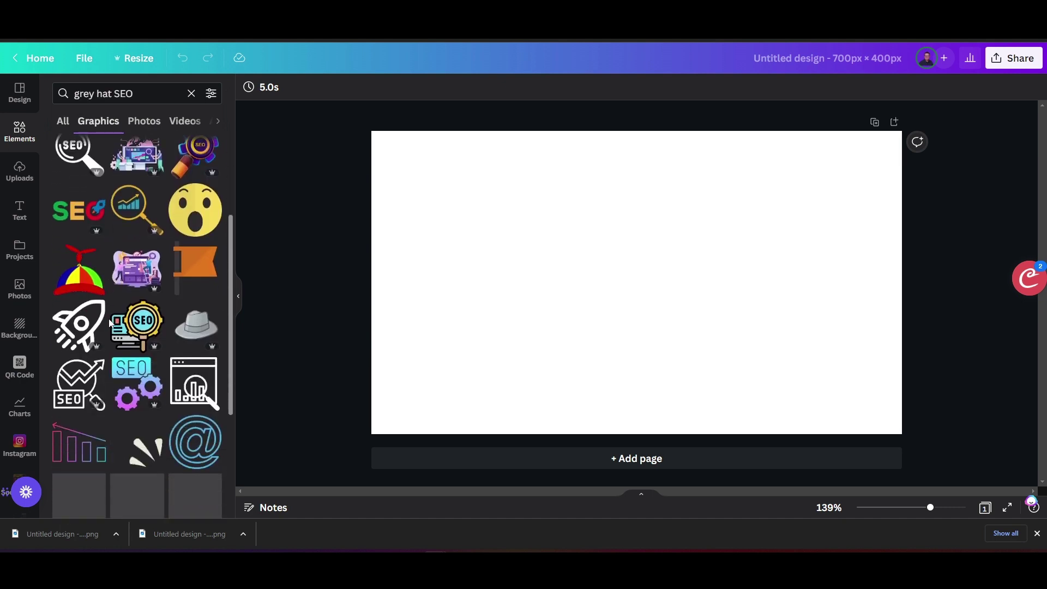
pyautogui.scroll(-1, 109, 323)
pyautogui.scroll(-2, 109, 320)
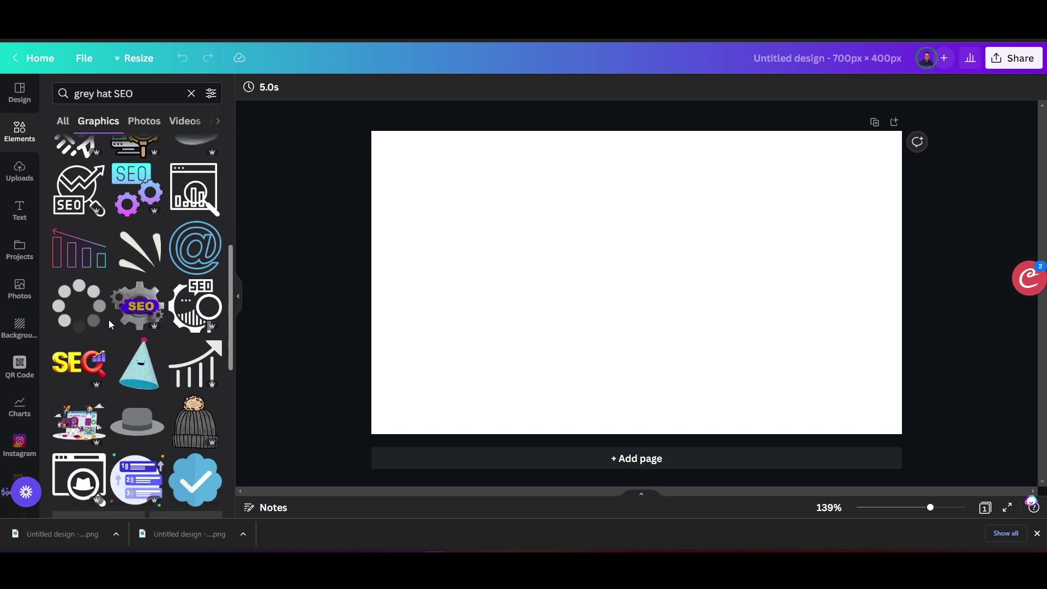
pyautogui.scroll(-2, 109, 322)
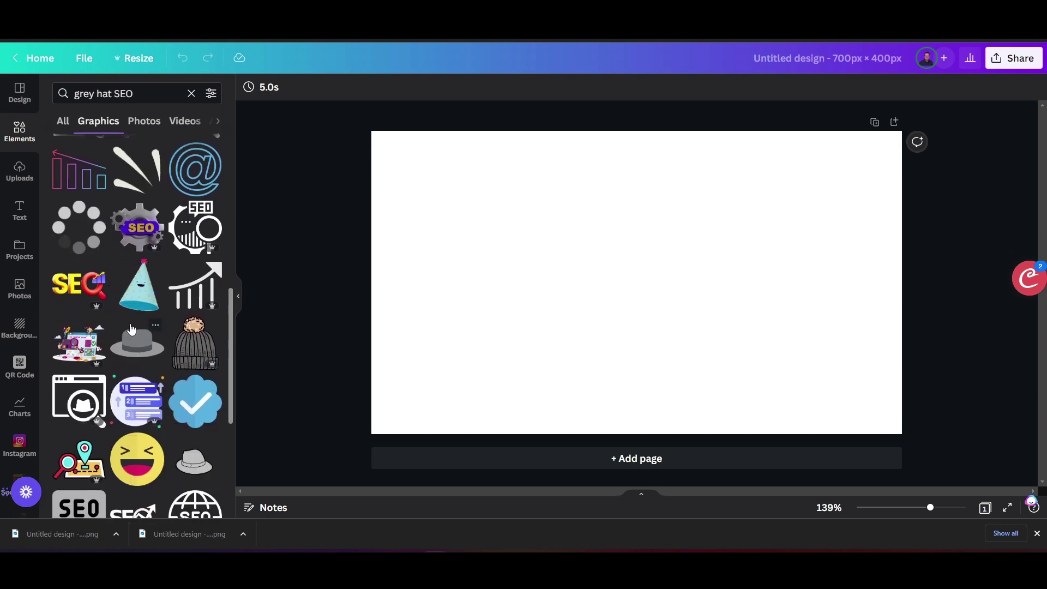
pyautogui.scroll(-4, 133, 330)
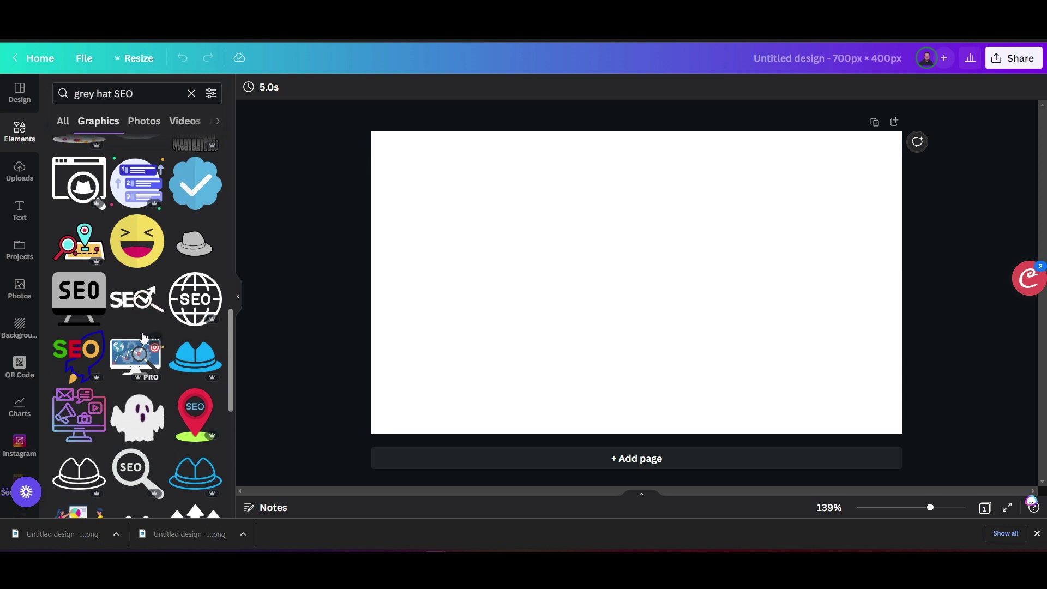
pyautogui.scroll(-4, 143, 337)
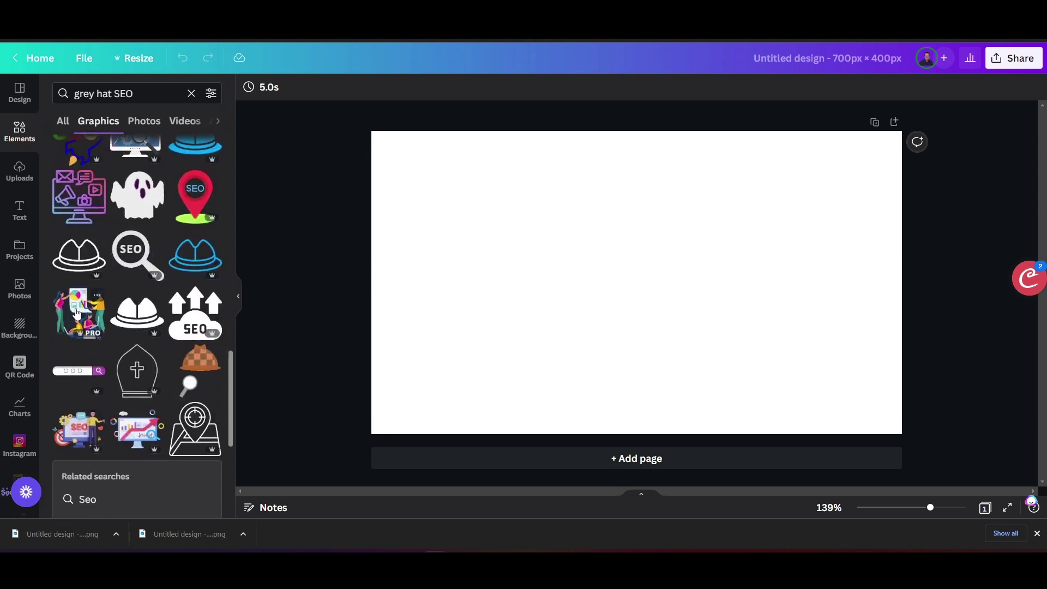
pyautogui.click(76, 312)
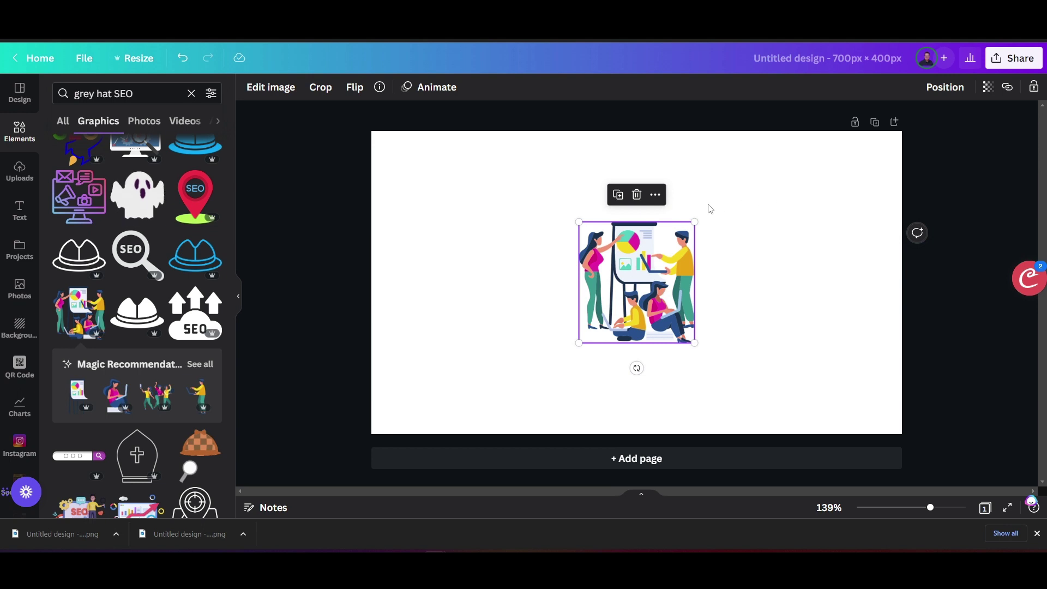
# Enlarge the team illustration in proportion until it fills the full height of the page, centred horizontally.
pyautogui.moveTo(712, 208); pyautogui.dragTo(791, 134)
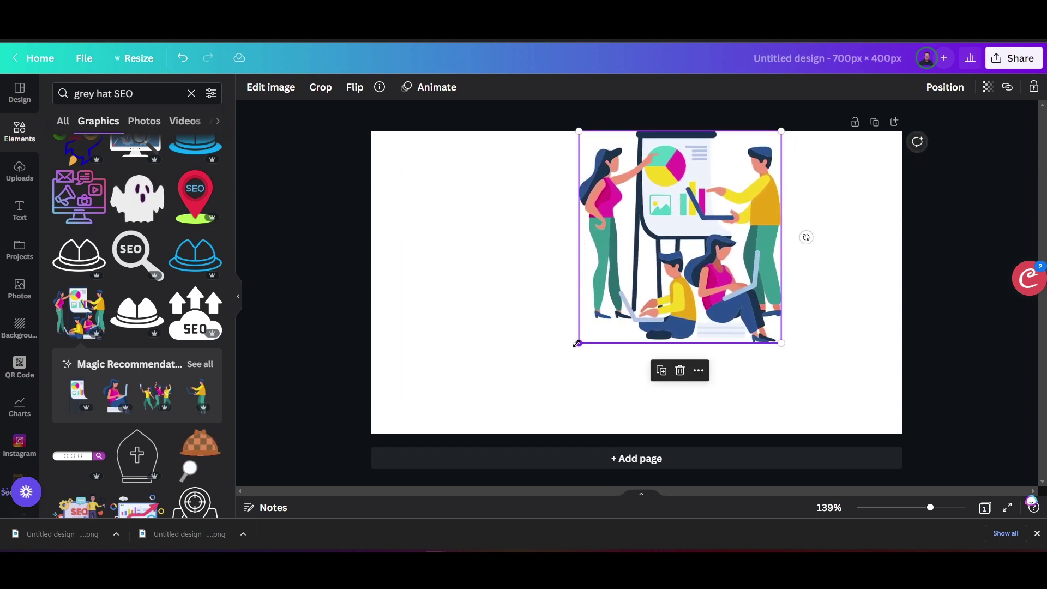
pyautogui.moveTo(578, 344); pyautogui.dragTo(476, 425)
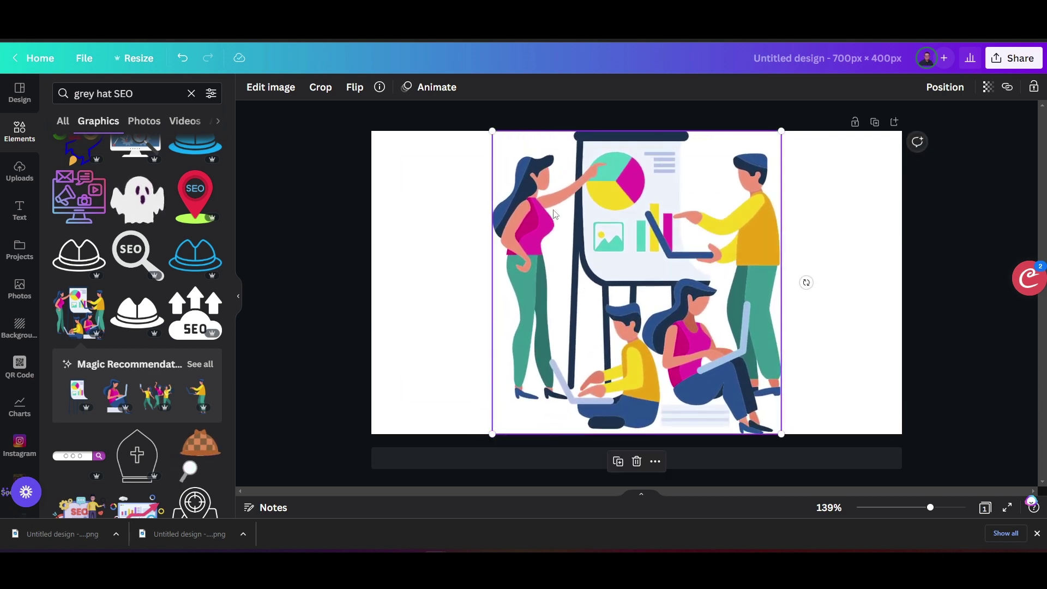
pyautogui.click(895, 247)
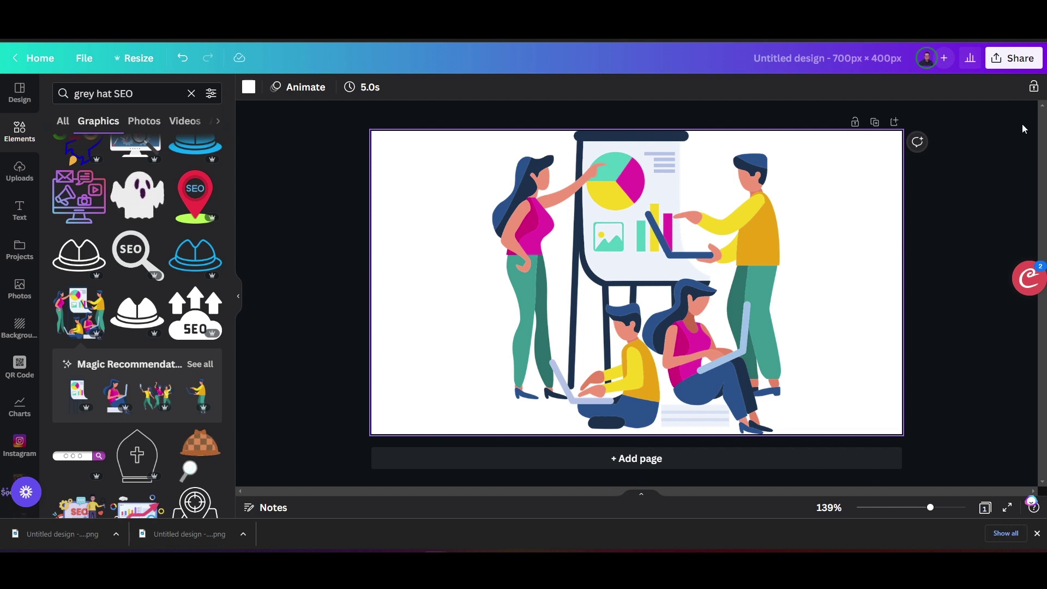
# Download the design as a PNG with a transparent background and file compression enabled.
pyautogui.click(1016, 61)
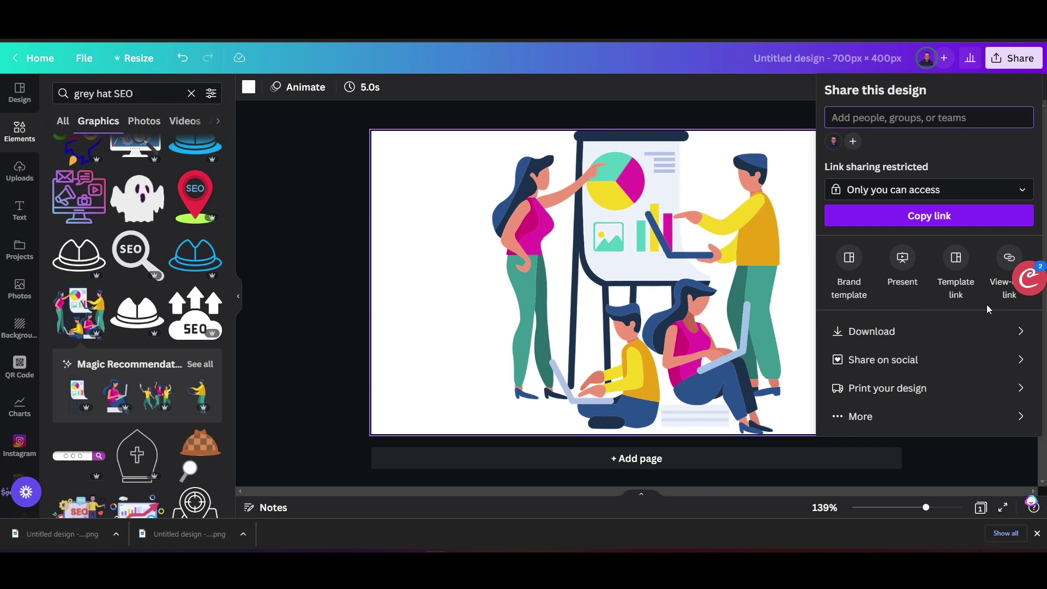
pyautogui.click(928, 333)
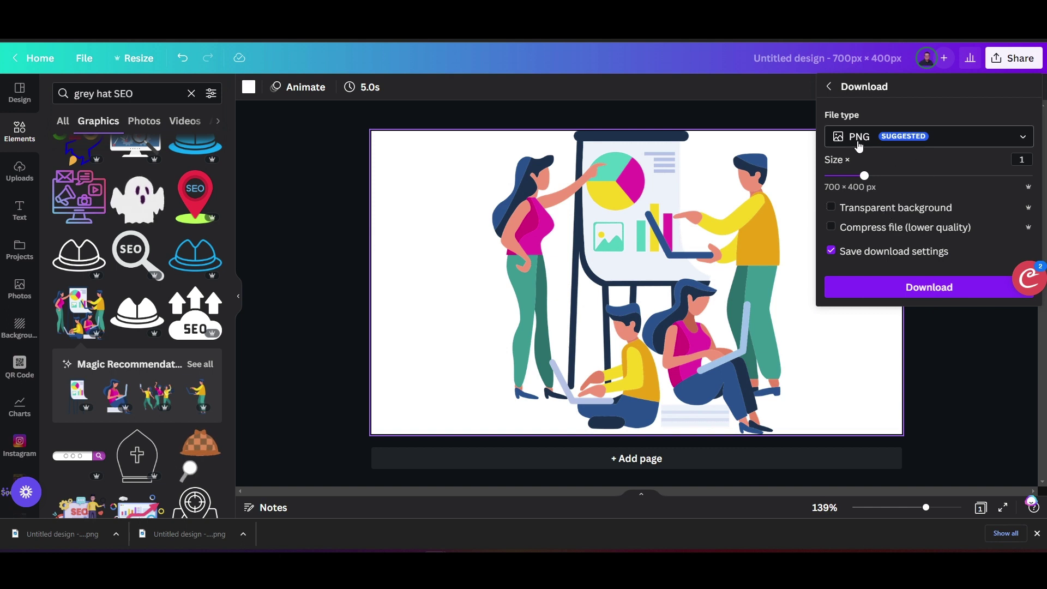
pyautogui.click(1023, 139)
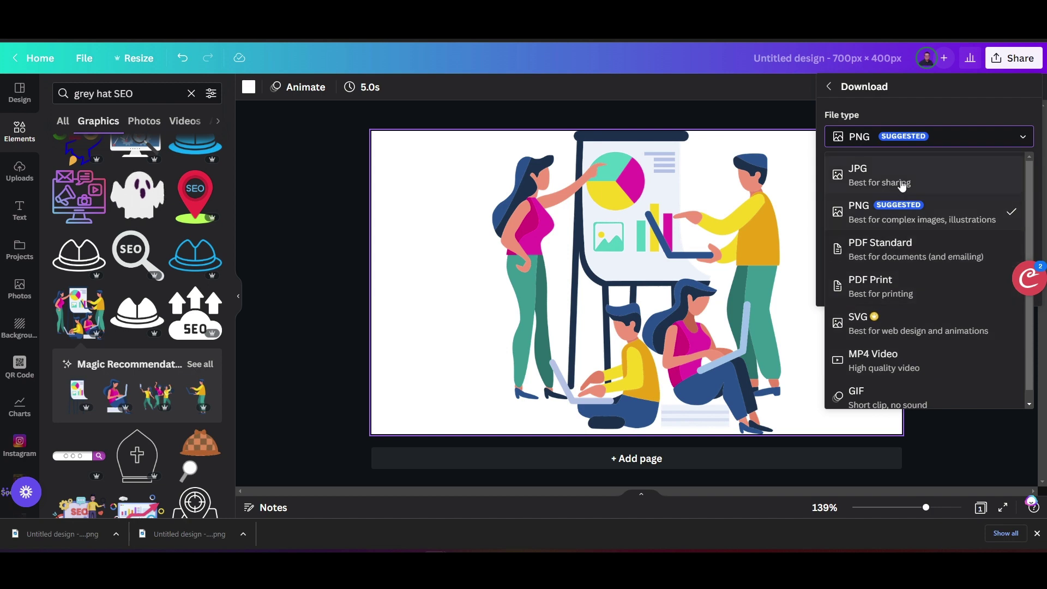
pyautogui.click(950, 211)
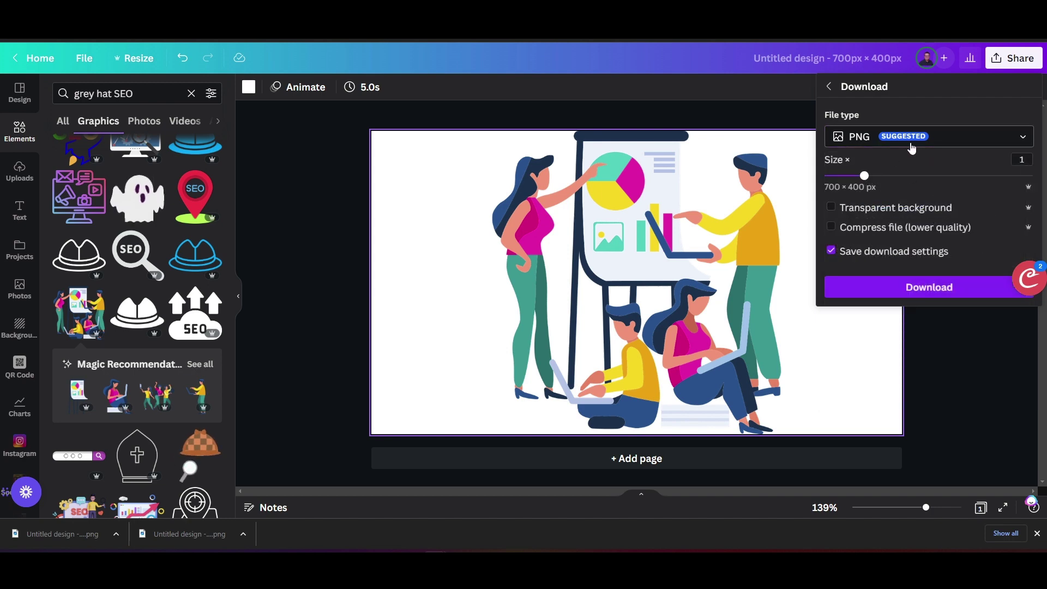
pyautogui.click(832, 208)
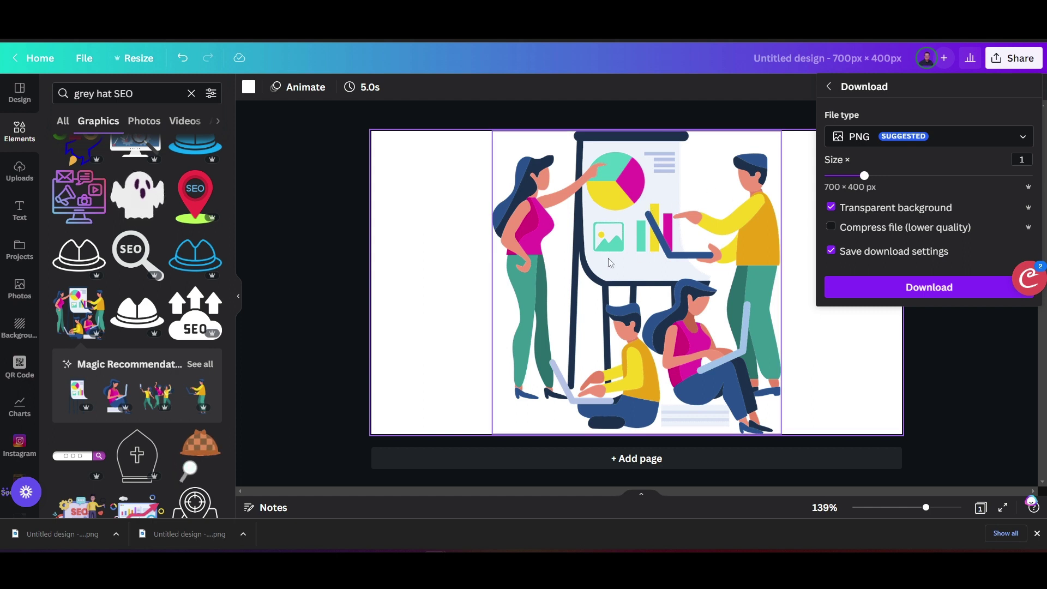
pyautogui.click(832, 227)
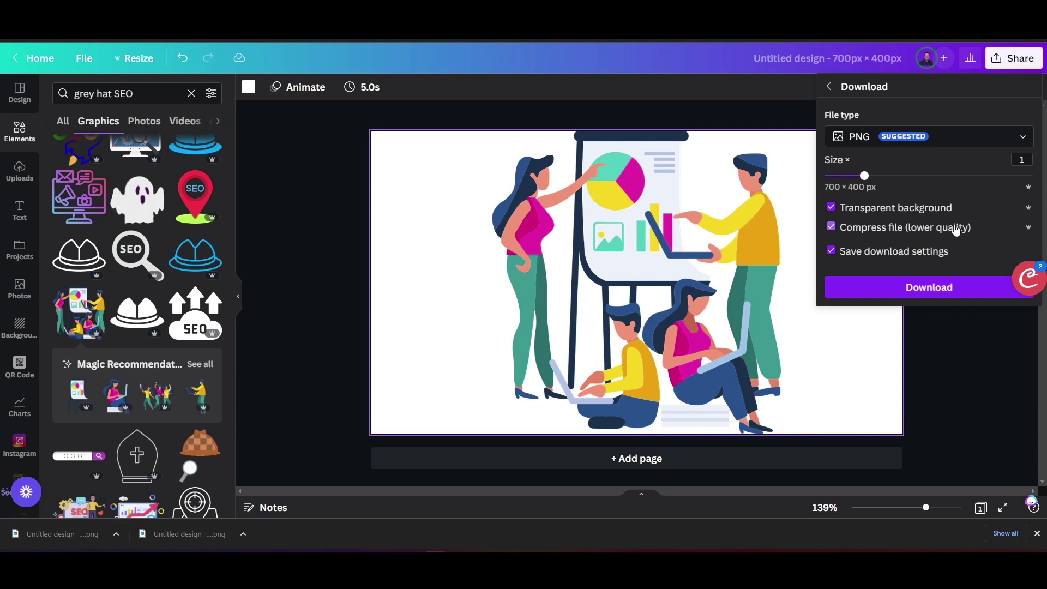
pyautogui.click(941, 288)
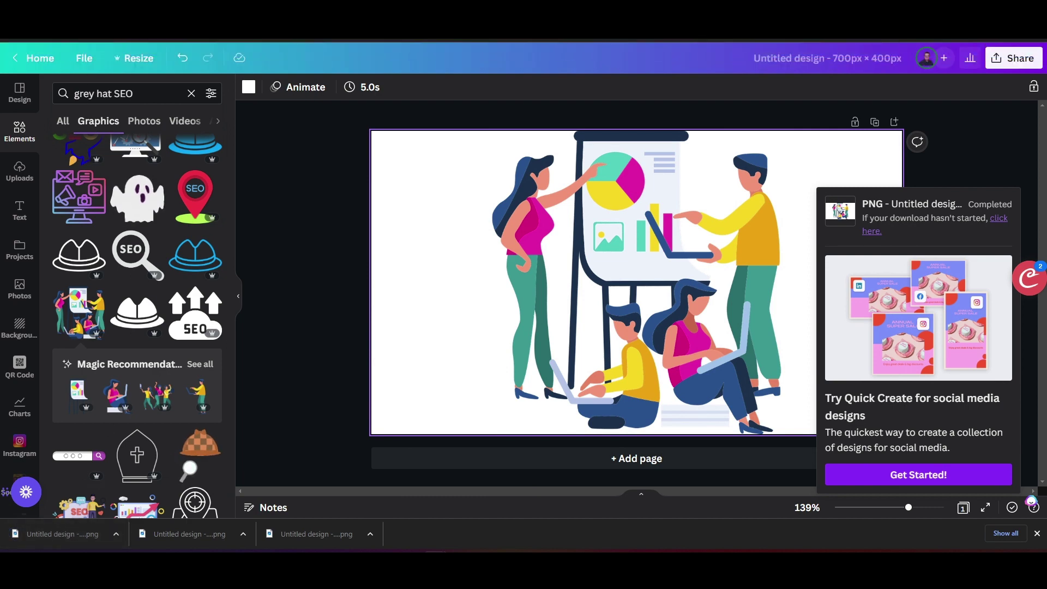
# Switch to Surfer's Content Editor and insert the image file "Untitled design - 2023-01-13T194835.376" above the heading "Grey Hat SEO includes the following tactics:".
pyautogui.hotkey('ctrl', 'Tab')
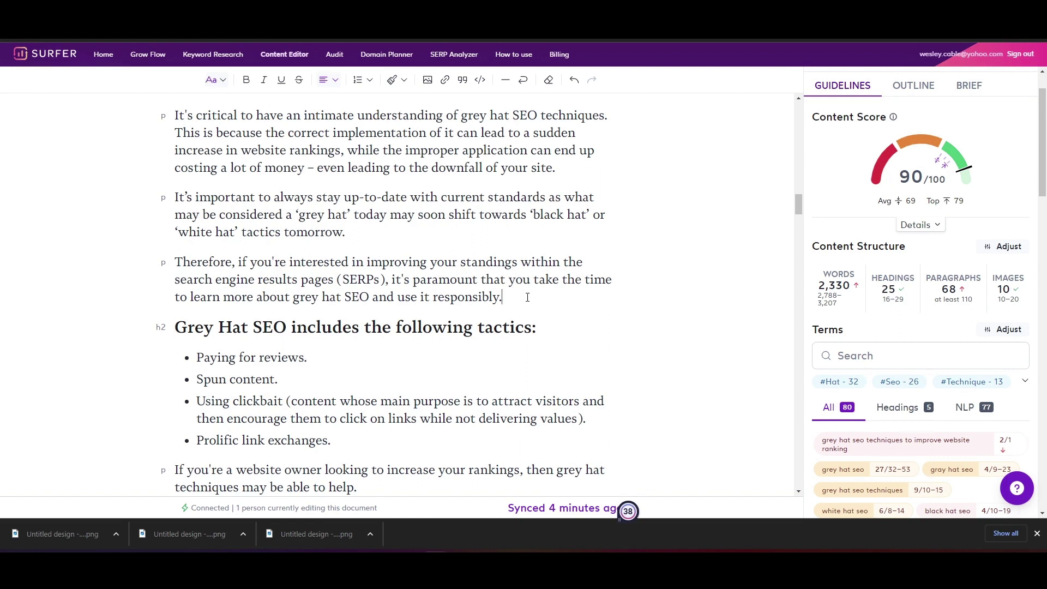
pyautogui.press('Return')
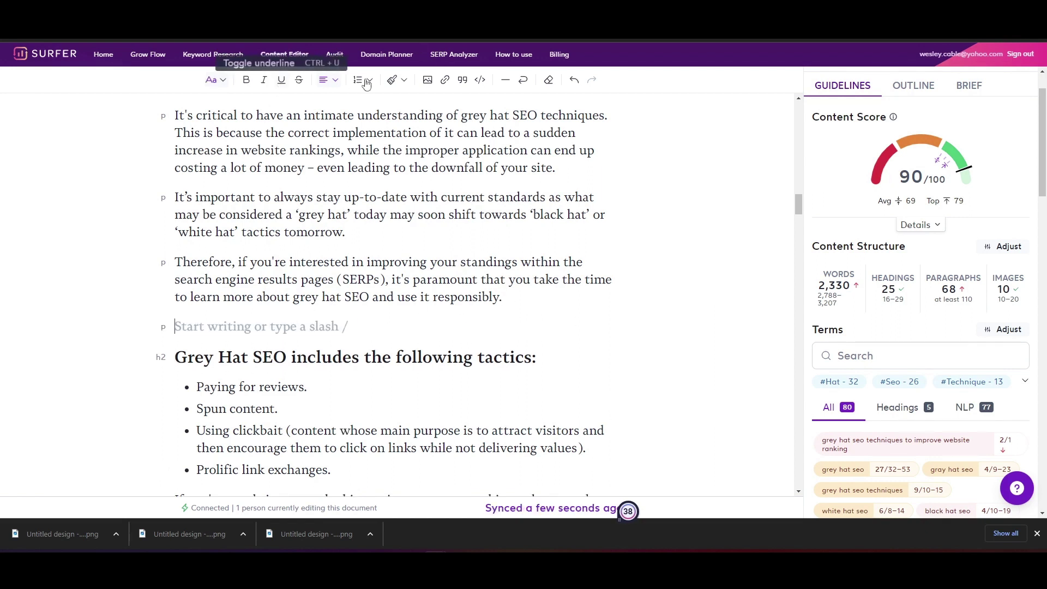
pyautogui.click(428, 80)
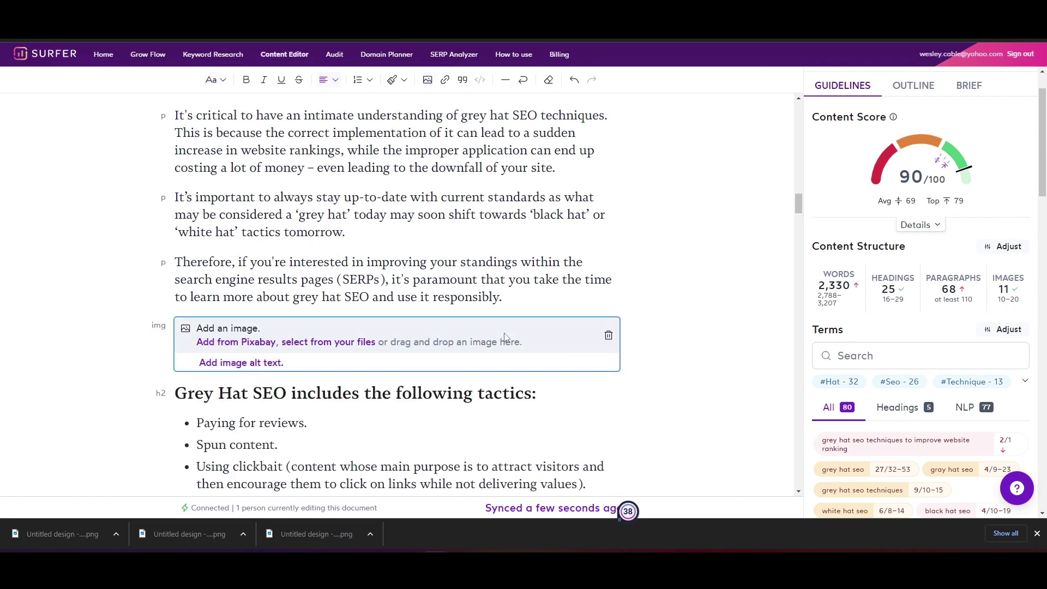
pyautogui.click(324, 342)
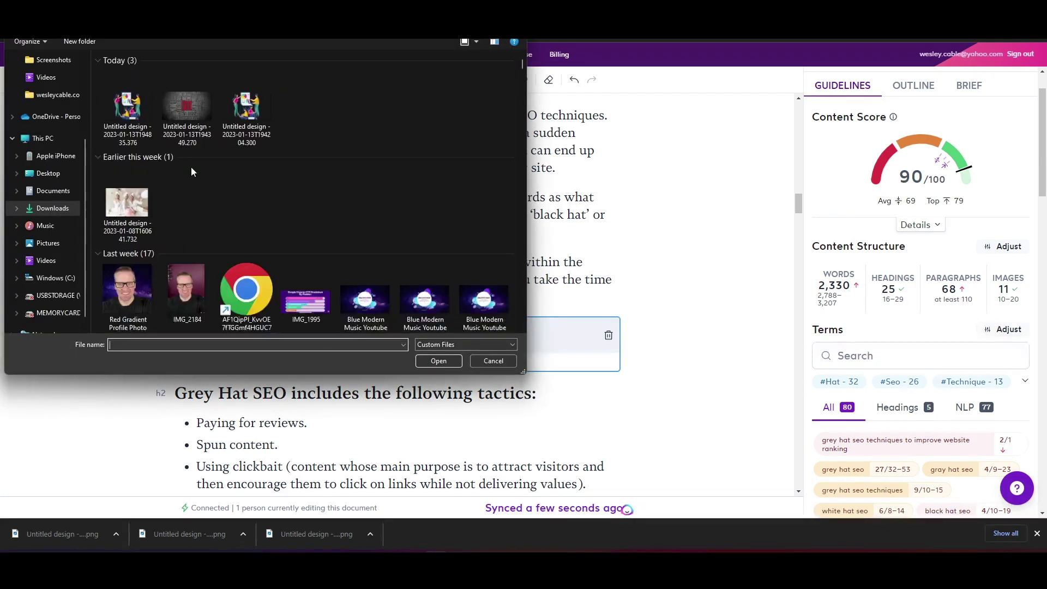
pyautogui.click(137, 113)
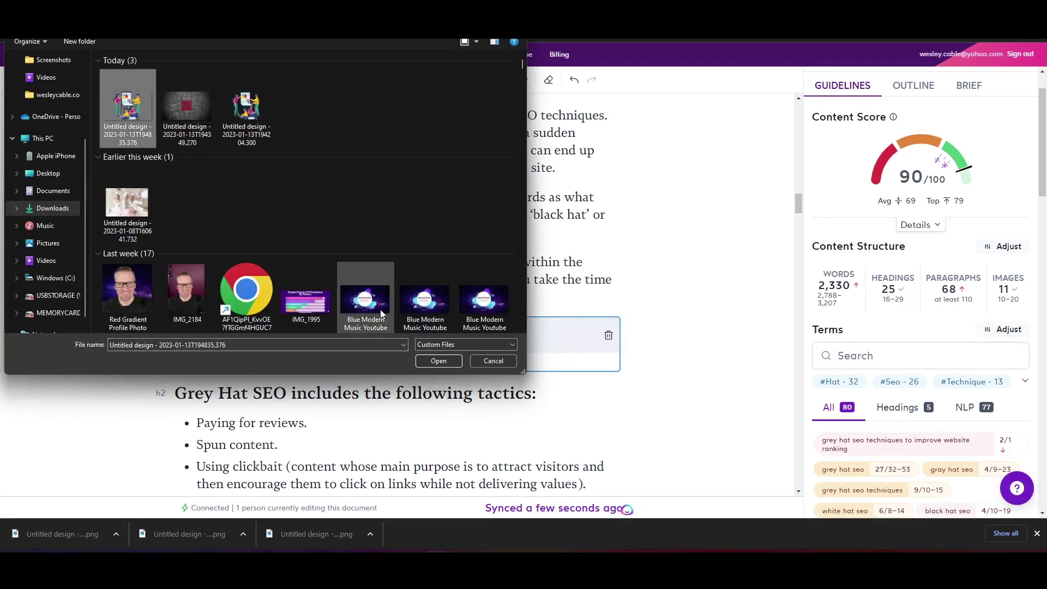
pyautogui.click(438, 361)
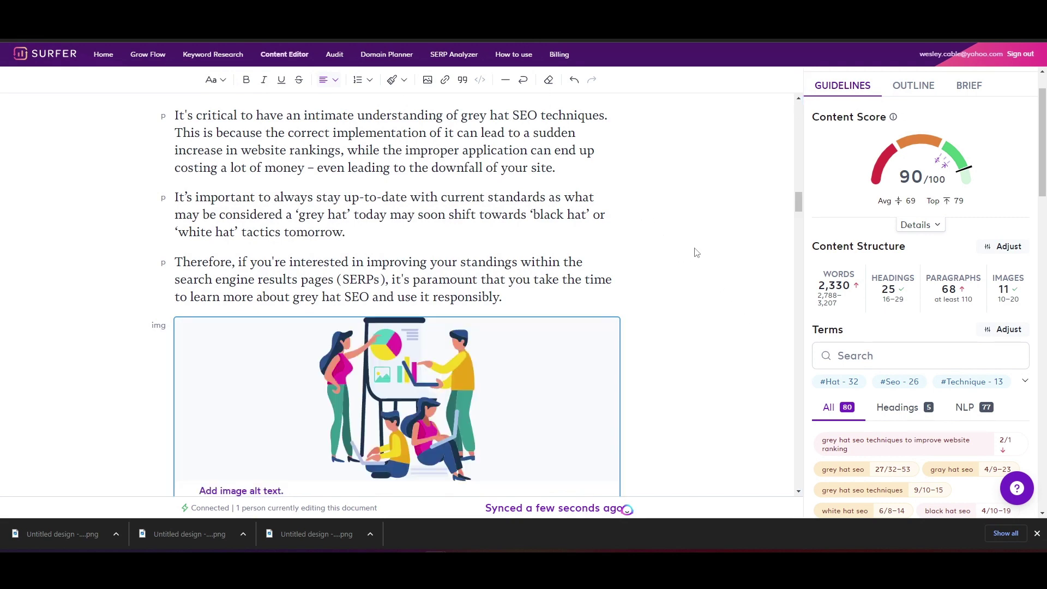
pyautogui.scroll(-3, 695, 256)
pyautogui.moveTo(481, 208)
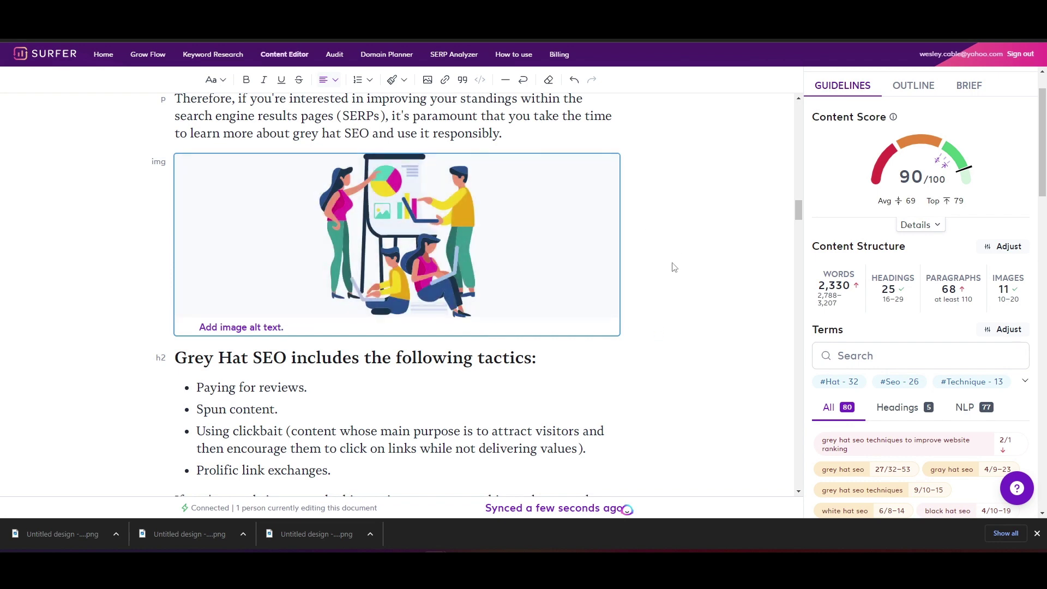
pyautogui.scroll(-12, 681, 284)
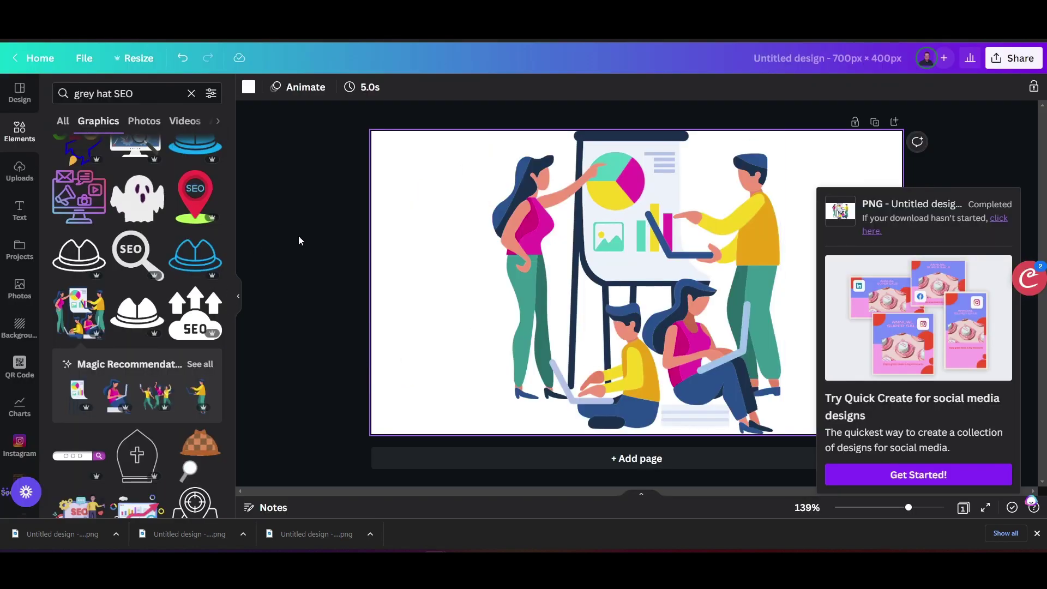
# Switch back to Canva, delete the team illustration from the page and open the photo library.
pyautogui.click(653, 263)
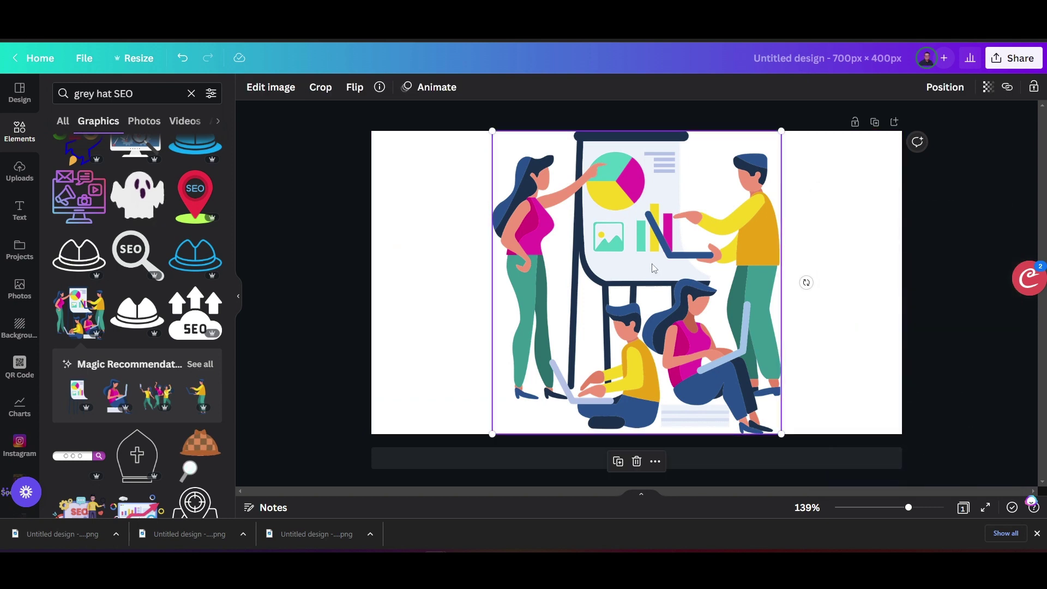
pyautogui.press('Delete')
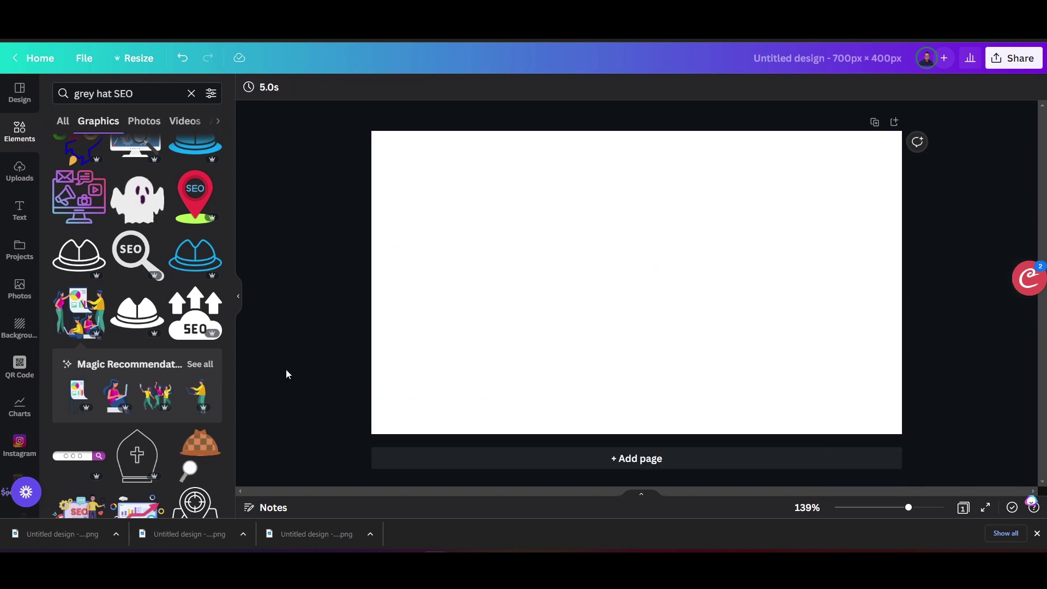
pyautogui.click(13, 295)
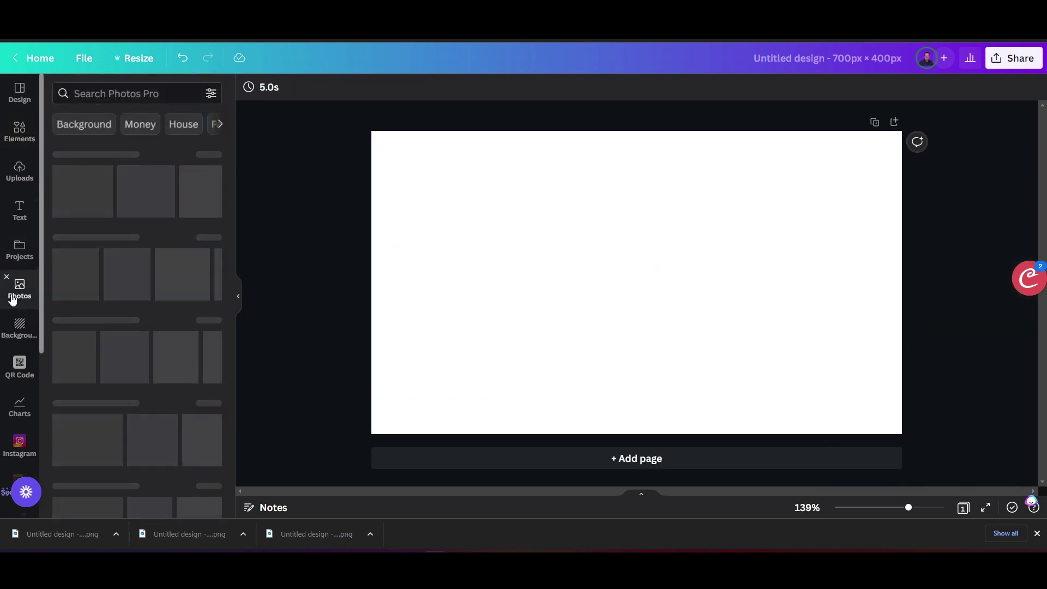
# Search the photo library for "seo" and add the photo of a laptop, phone and colourful SEO charts on a desk.
pyautogui.click(109, 93)
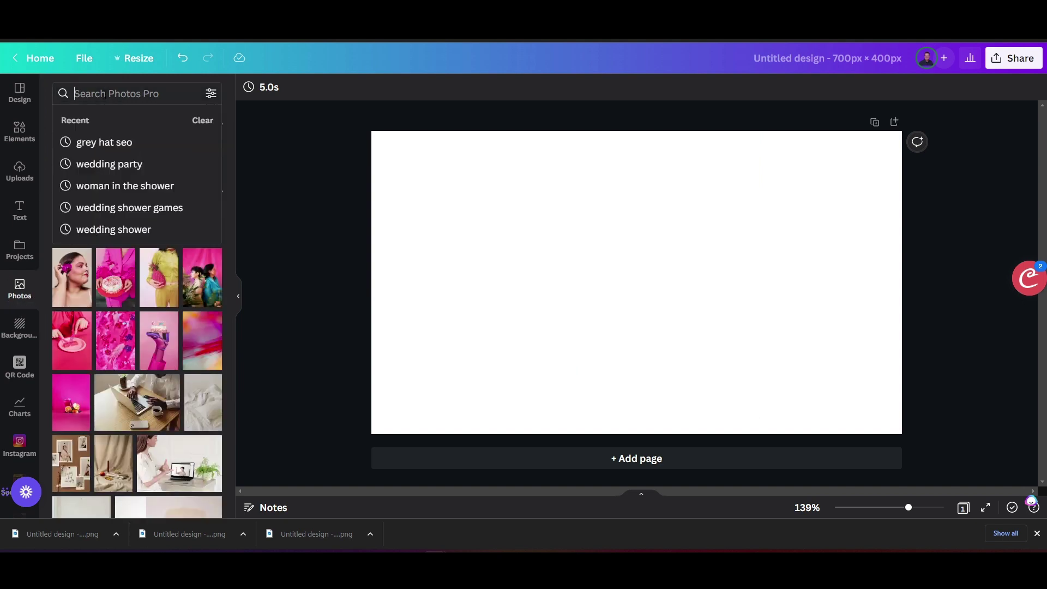
pyautogui.write('seo')
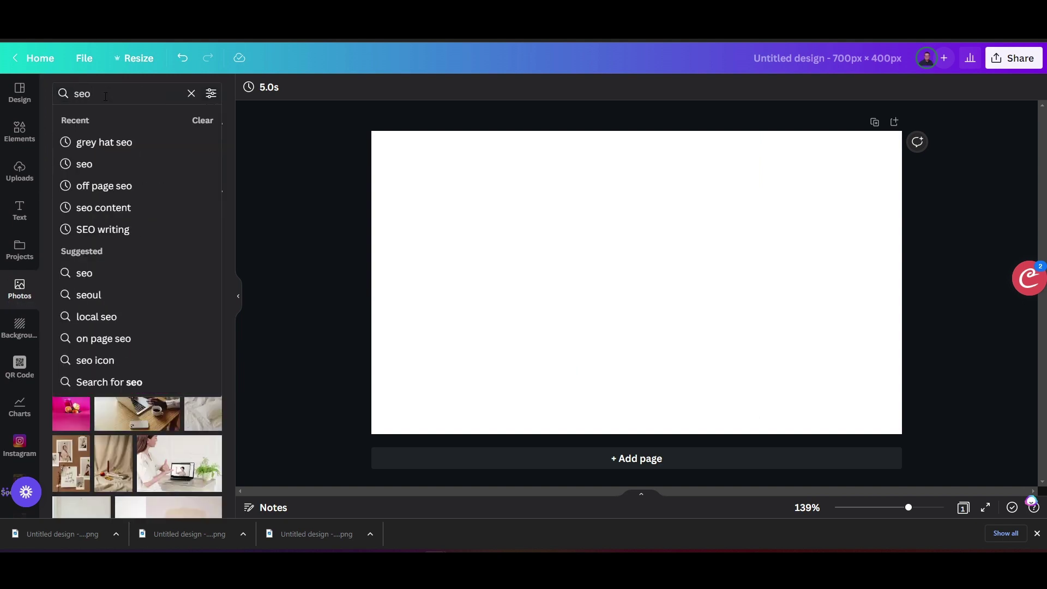
pyautogui.press('Return')
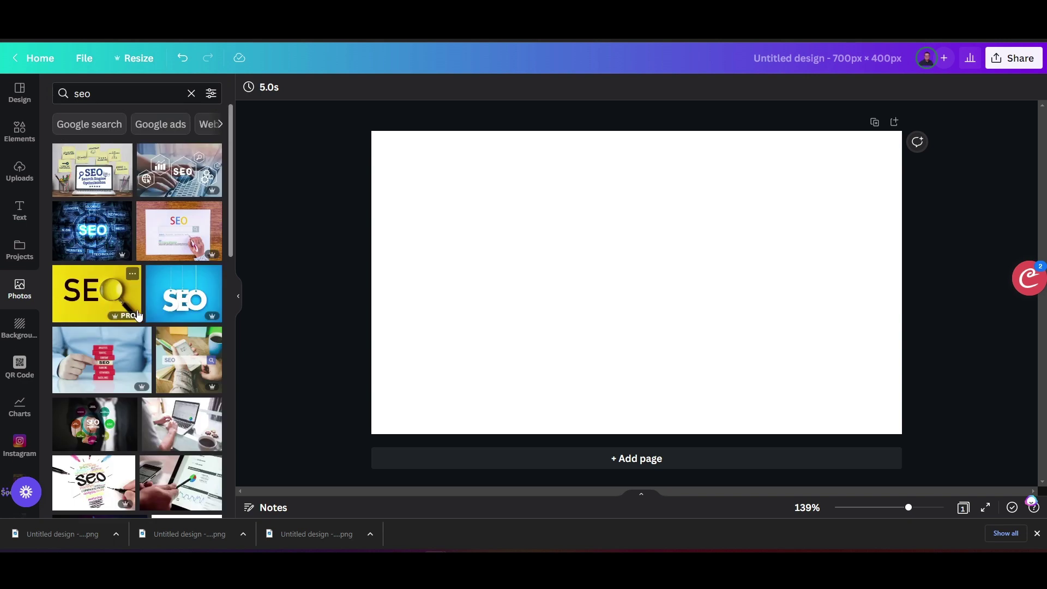
pyautogui.scroll(-8, 142, 300)
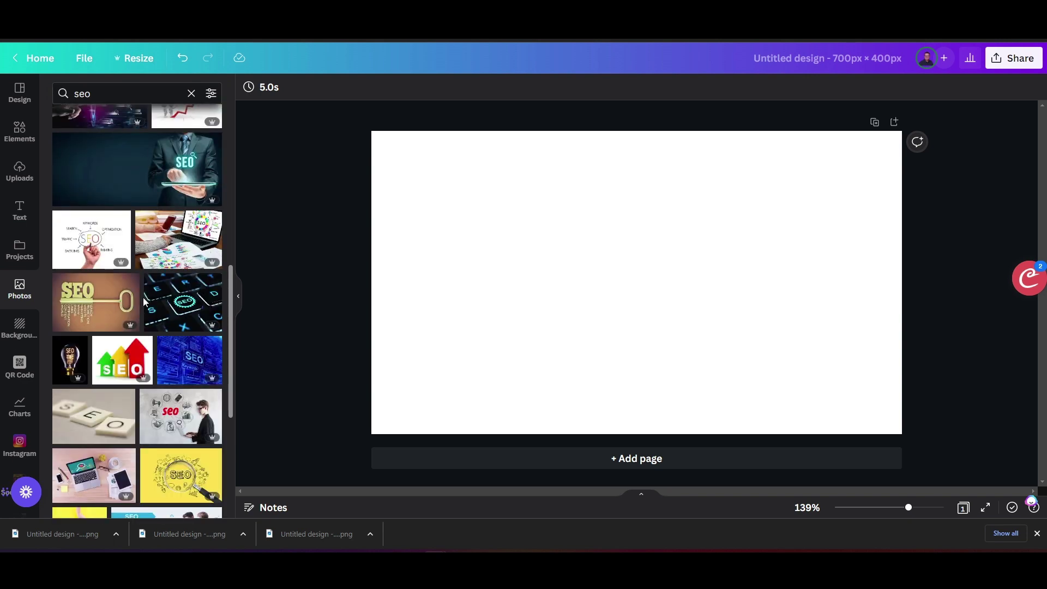
pyautogui.click(179, 246)
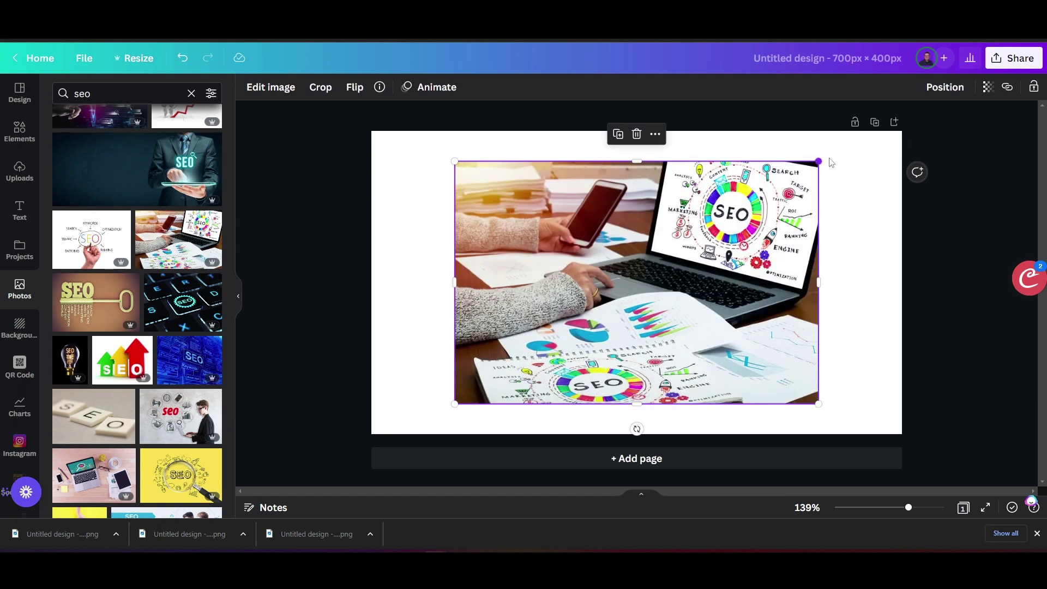
# Enlarge the SEO desk photo and extend its sides until it covers the whole page.
pyautogui.moveTo(819, 162); pyautogui.dragTo(865, 131)
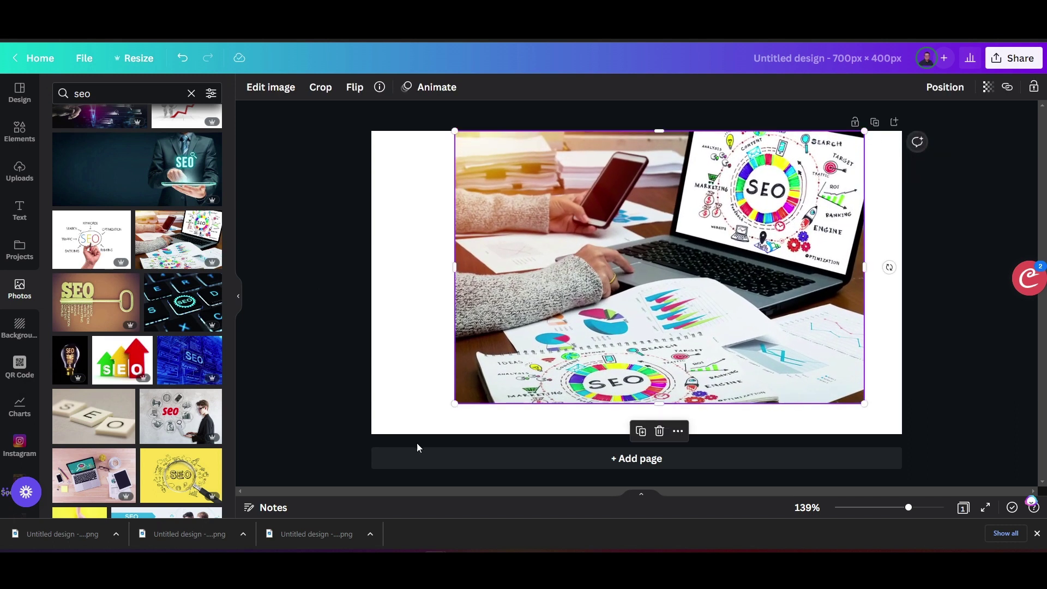
pyautogui.moveTo(455, 403); pyautogui.dragTo(402, 422)
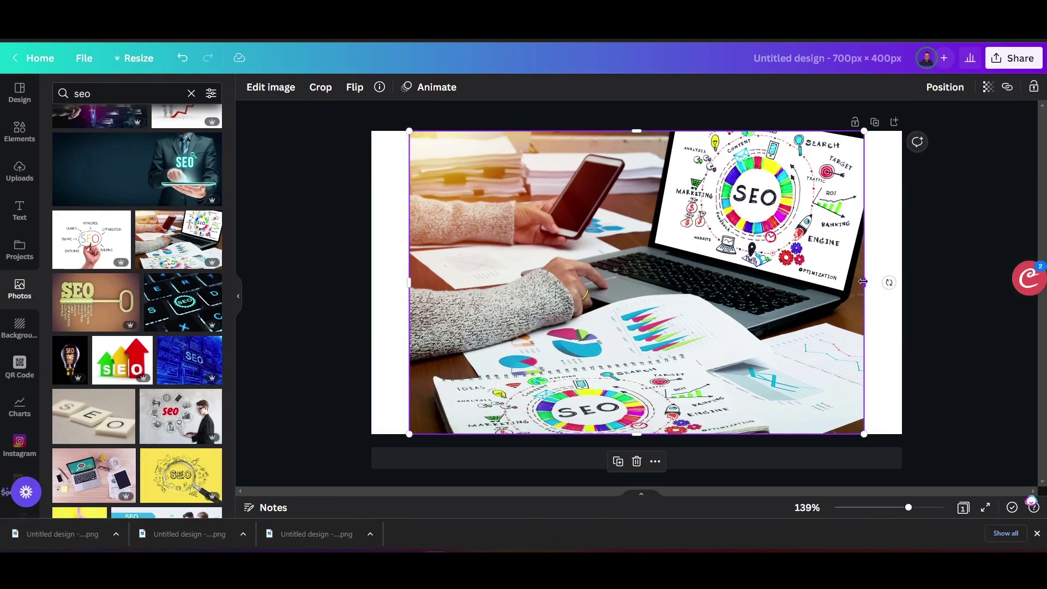
pyautogui.moveTo(863, 282); pyautogui.dragTo(903, 280)
pyautogui.moveTo(407, 283); pyautogui.dragTo(372, 282)
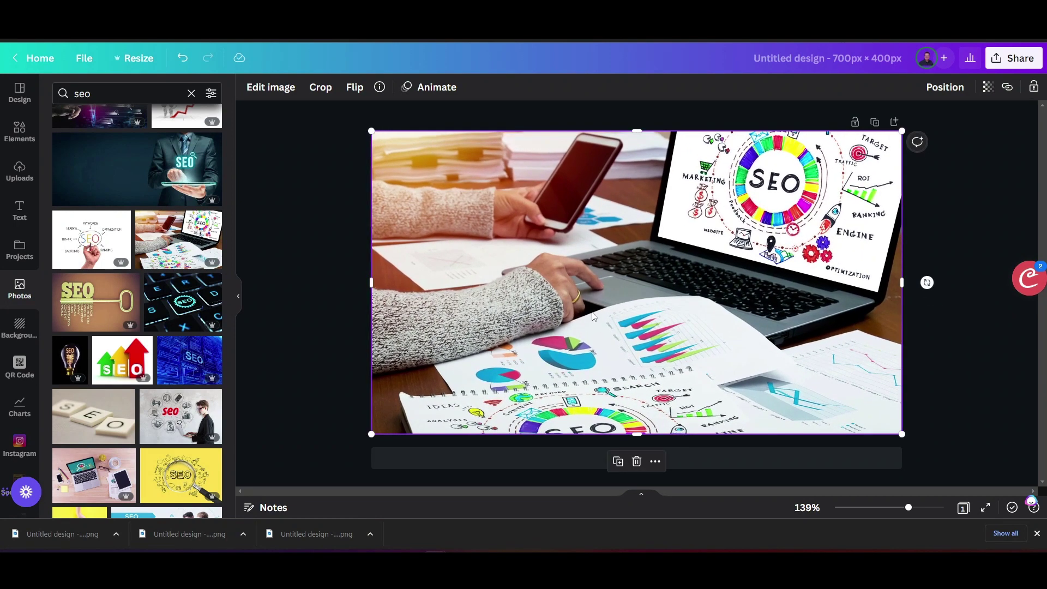
# Download the design as a 700 × 400 px PNG with a transparent background and file compression.
pyautogui.click(1014, 66)
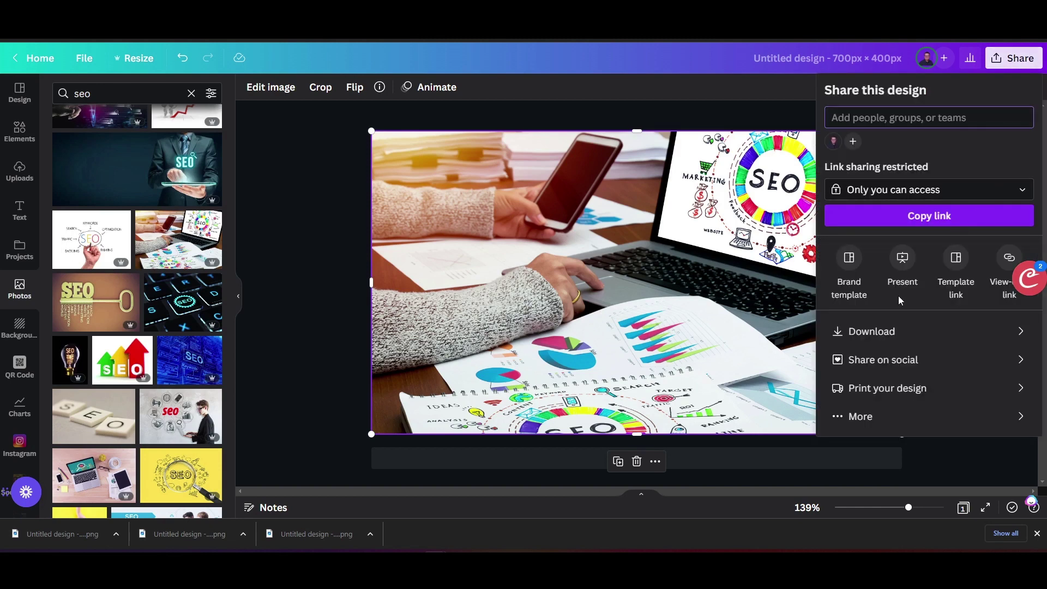
pyautogui.click(909, 331)
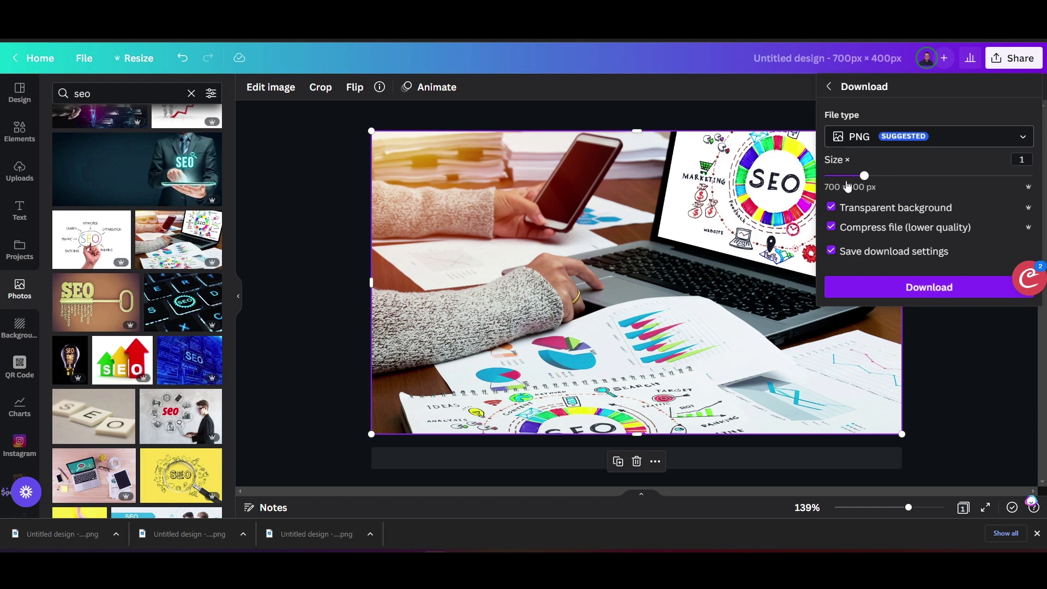
pyautogui.click(942, 293)
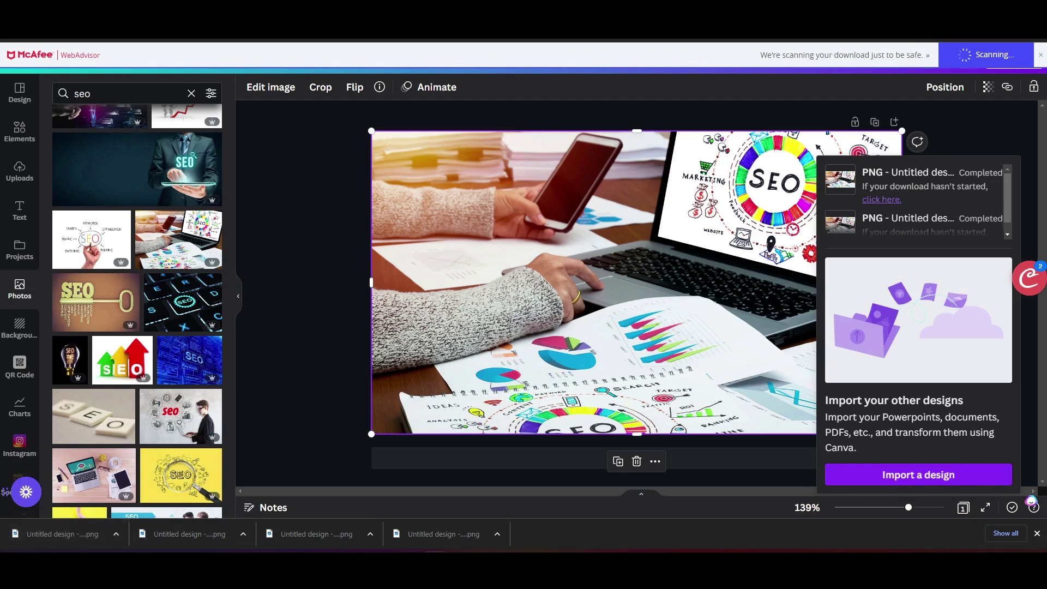
# Switch to Surfer's Content Editor and insert "Untitled design - 2023-01-13T195011.571" above the heading "Let's learn 6 Grey Hat SEO Techniques to Improve Website Ranking.".
pyautogui.hotkey('ctrl', 'Tab')
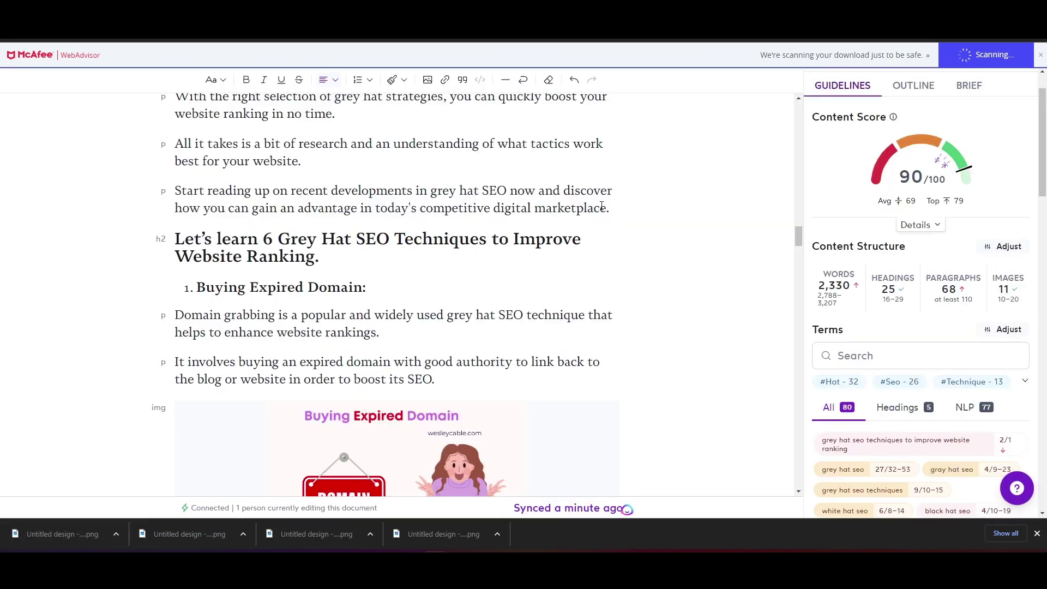
pyautogui.click(618, 206)
pyautogui.press('Return')
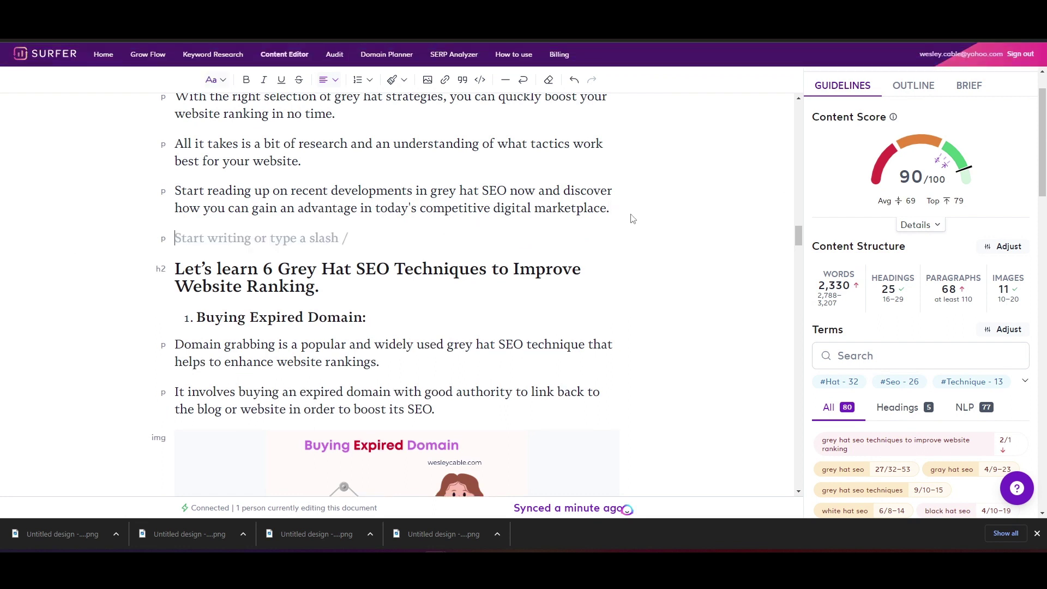
pyautogui.click(428, 80)
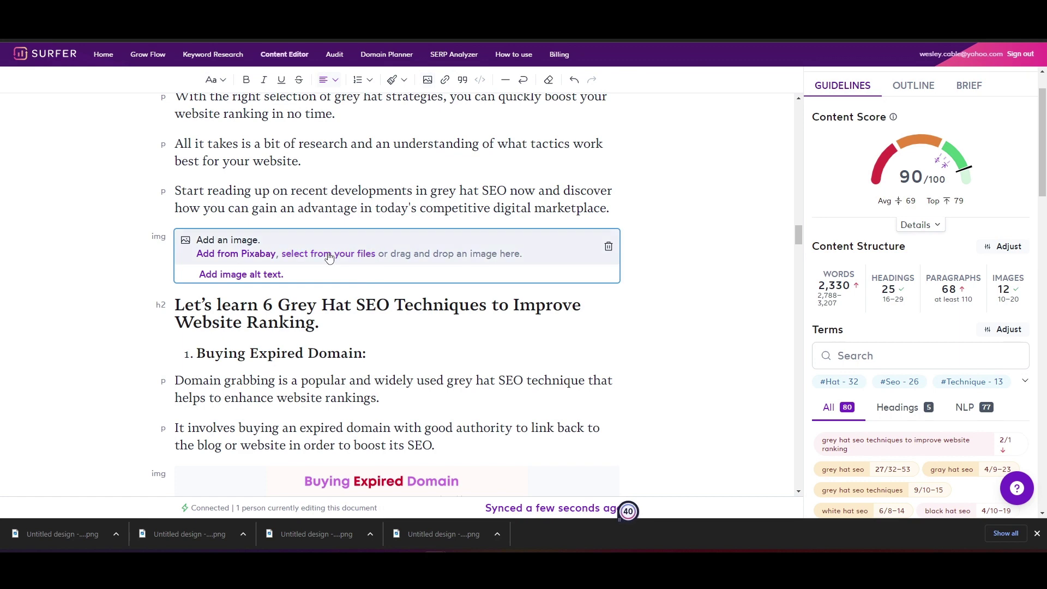
pyautogui.click(308, 262)
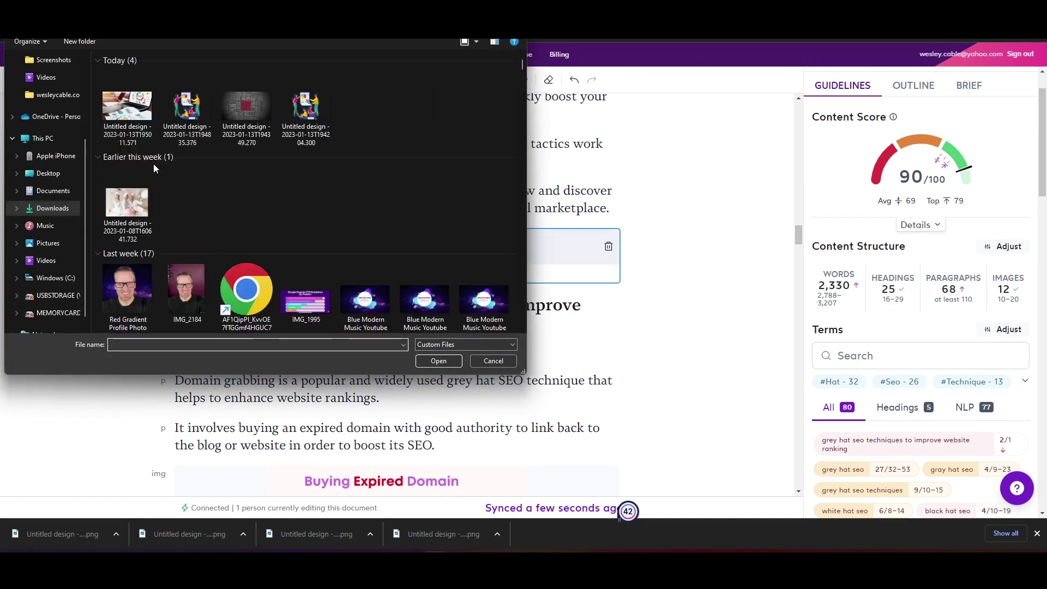
pyautogui.click(130, 109)
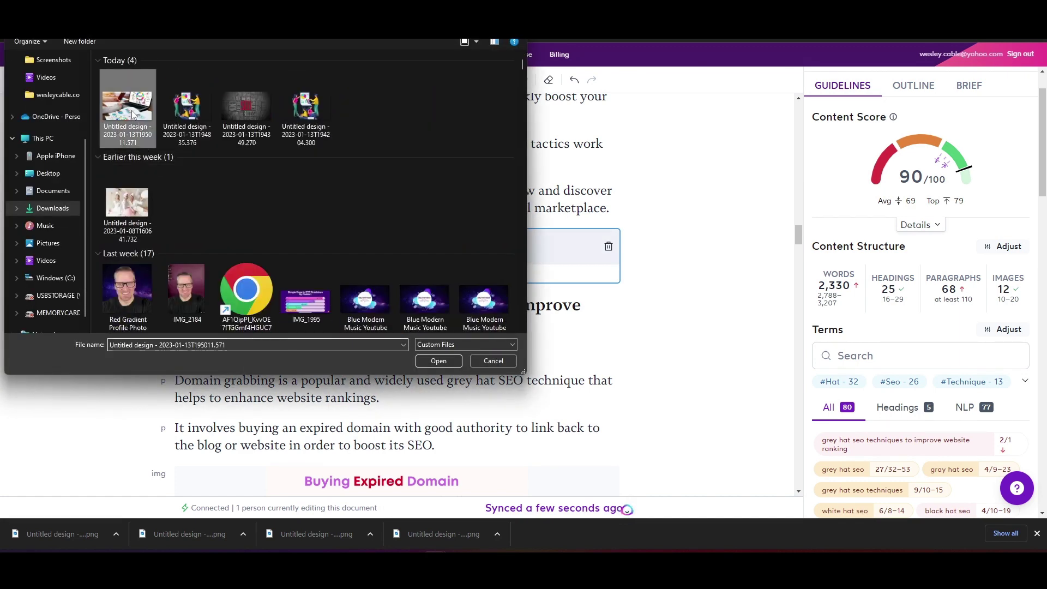
pyautogui.click(438, 361)
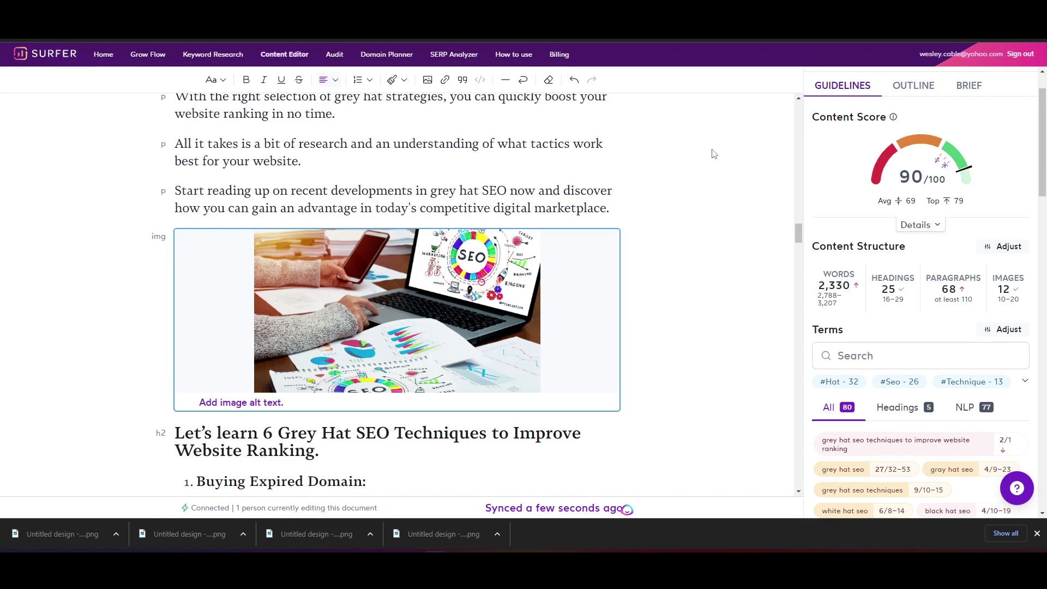
pyautogui.scroll(15, 666, 127)
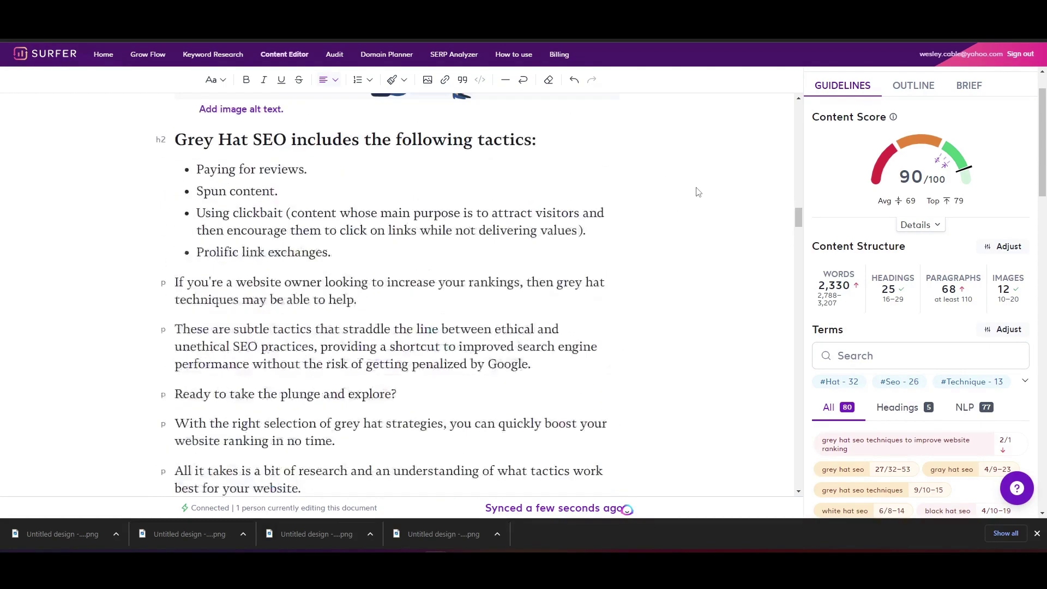
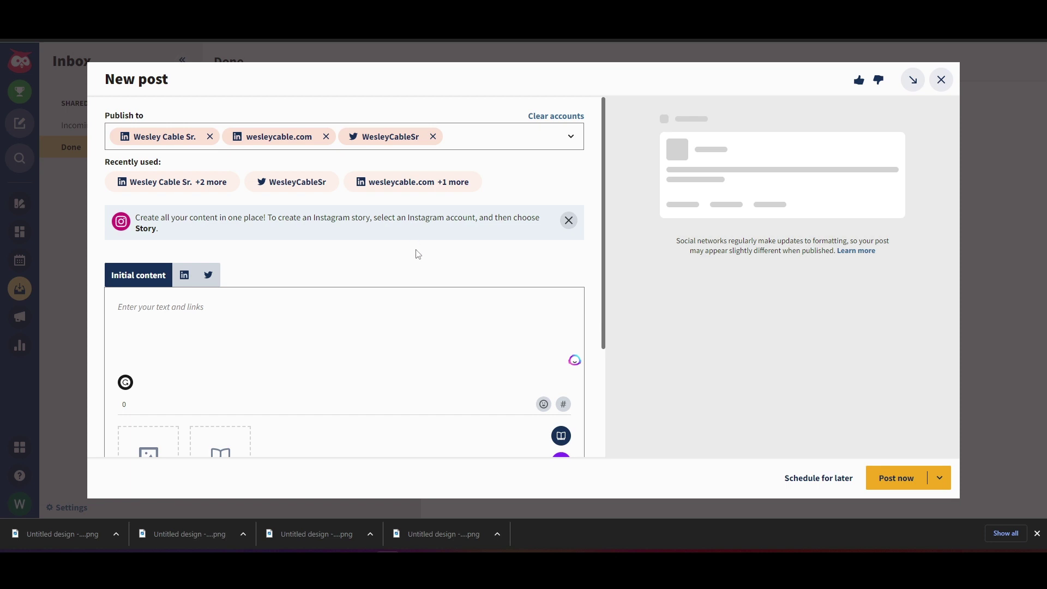
# Paste the text starting "Create stunning visuals with ease using Canva!", including its HTML paragraph tags, into the new post's initial content.
pyautogui.click(171, 309)
pyautogui.click(295, 321)
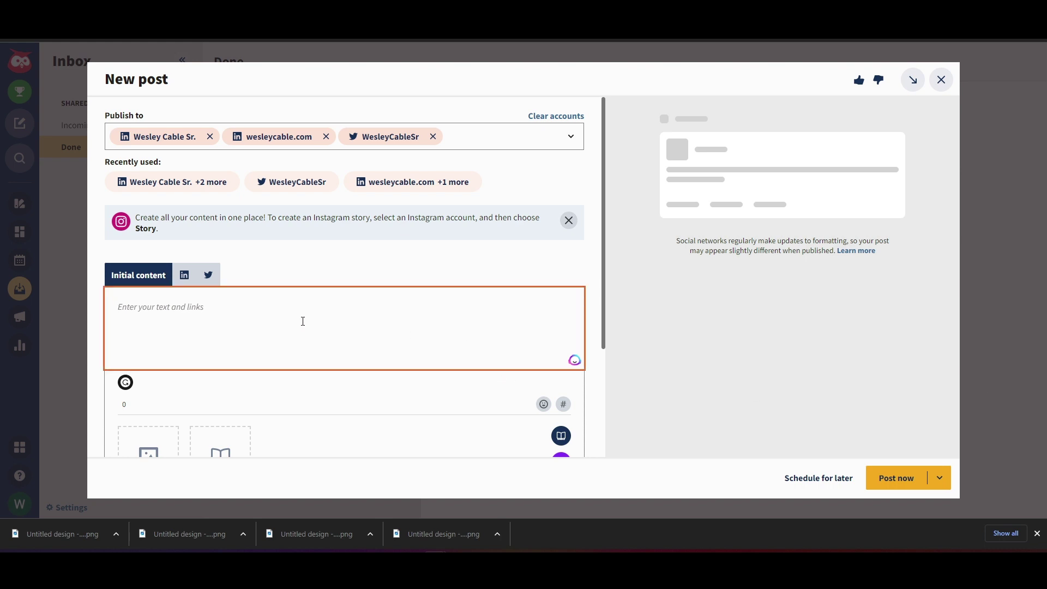
pyautogui.write('<p class="my-0.5">Create stunning visuals with ease using Canva! Perfect for #blogging and #socialmedia, this powerful tool can help you make a lasting impression. #Canva</p>')
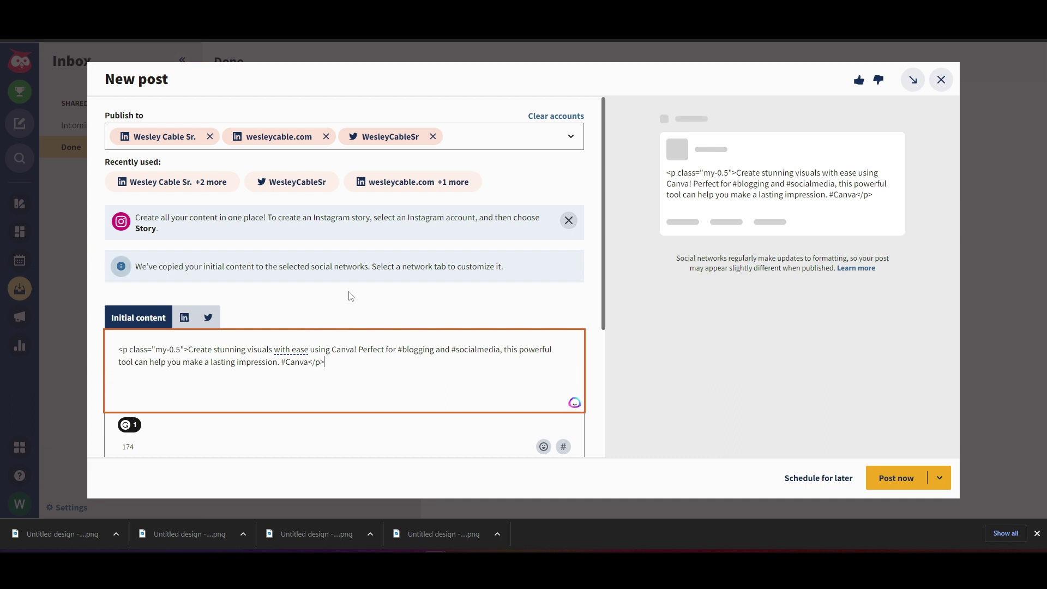
# Remove the opening <p class="my-0.5"> and closing </p> tags from the post text so it starts with "Create".
pyautogui.moveTo(188, 349); pyautogui.dragTo(116, 352)
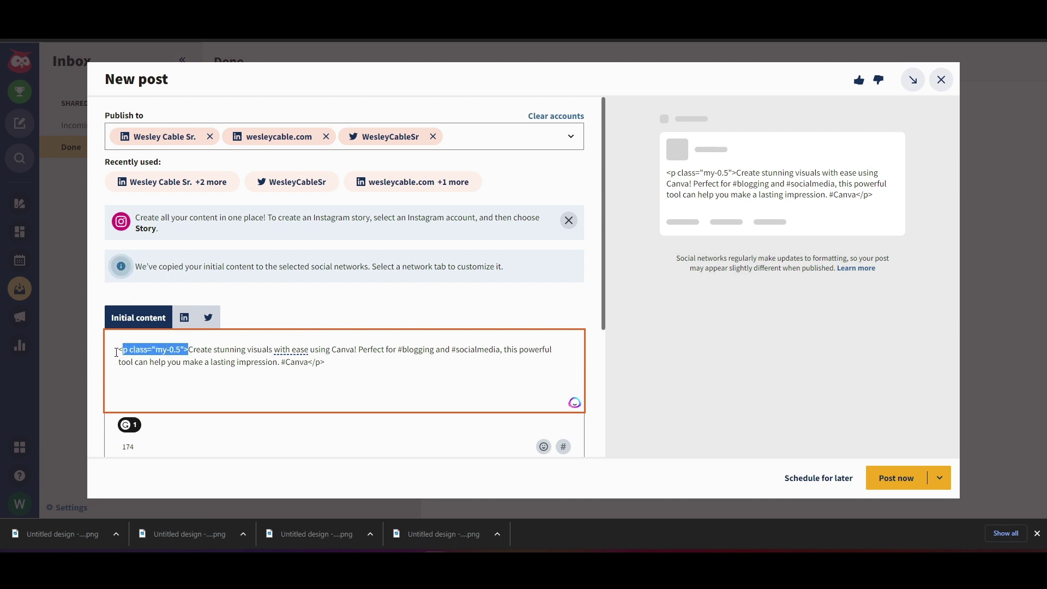
pyautogui.press('Delete')
pyautogui.press('Delete')
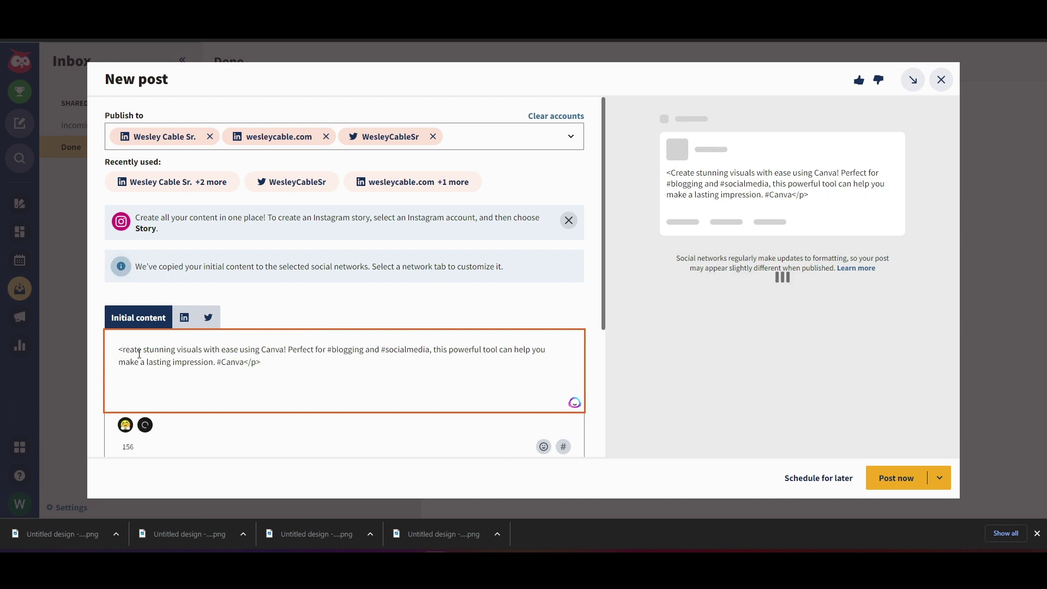
pyautogui.press('BackSpace')
pyautogui.write('C')
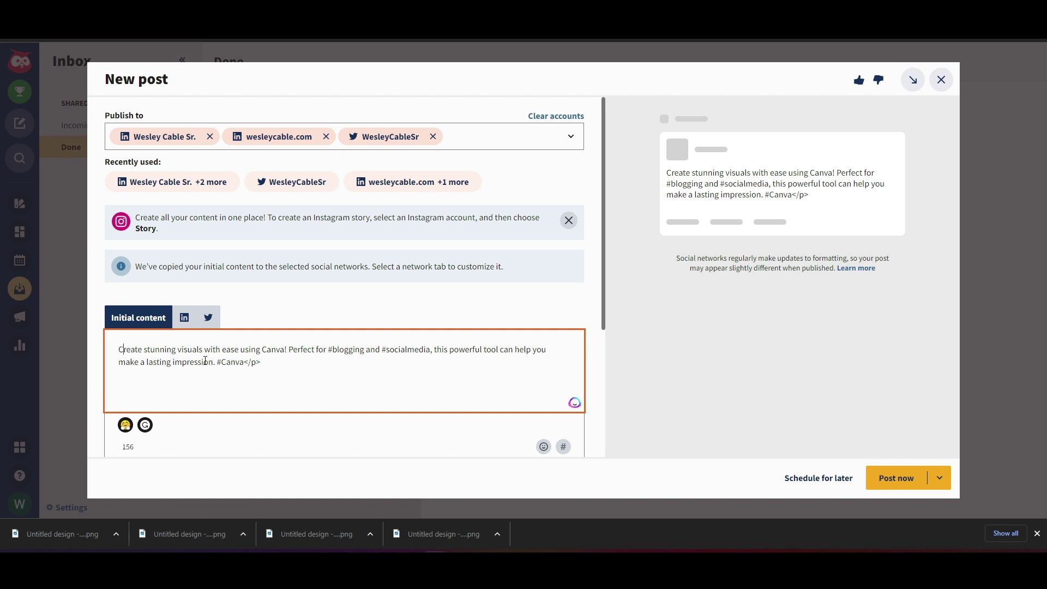
pyautogui.moveTo(271, 360)
pyautogui.mouseDown()
pyautogui.moveTo(226, 362)
pyautogui.moveTo(252, 363)
pyautogui.mouseUp()
pyautogui.press('BackSpace')
# Start a Canva design for the post using the Twitter Post format.
pyautogui.scroll(-3, 355, 378)
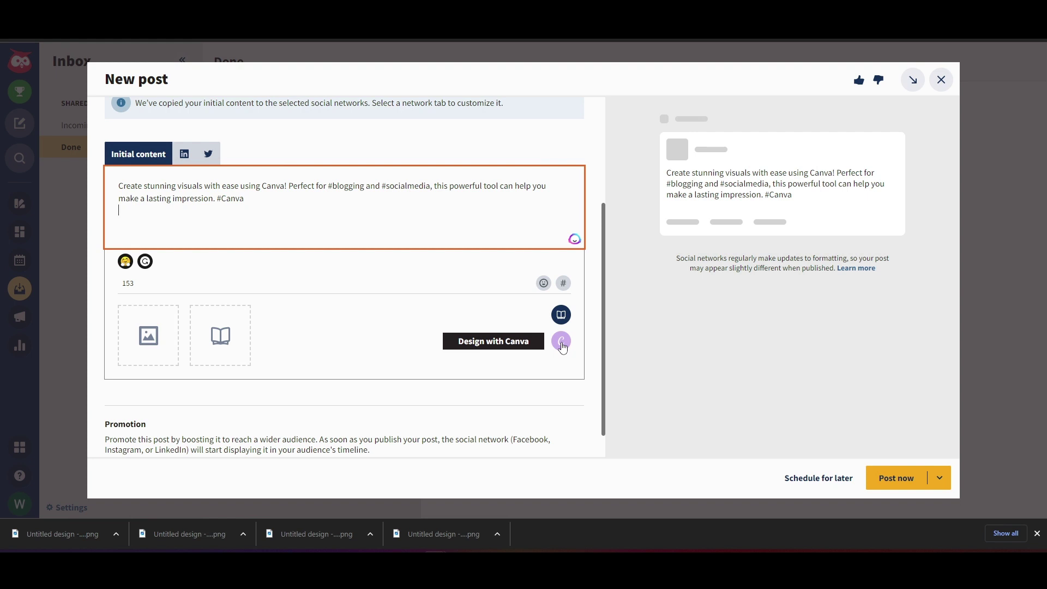
pyautogui.click(561, 344)
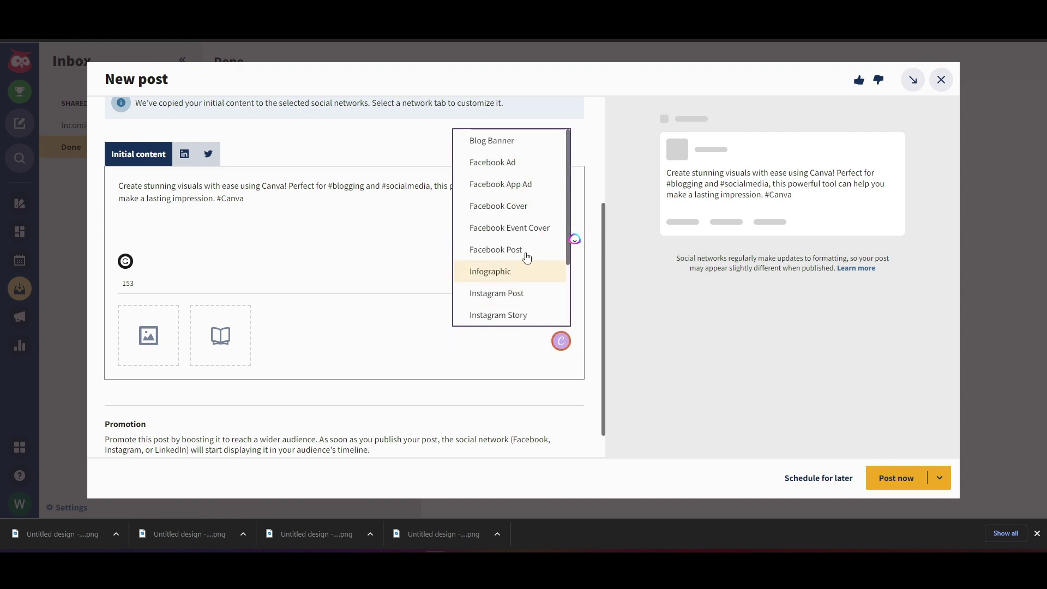
pyautogui.scroll(-2, 480, 273)
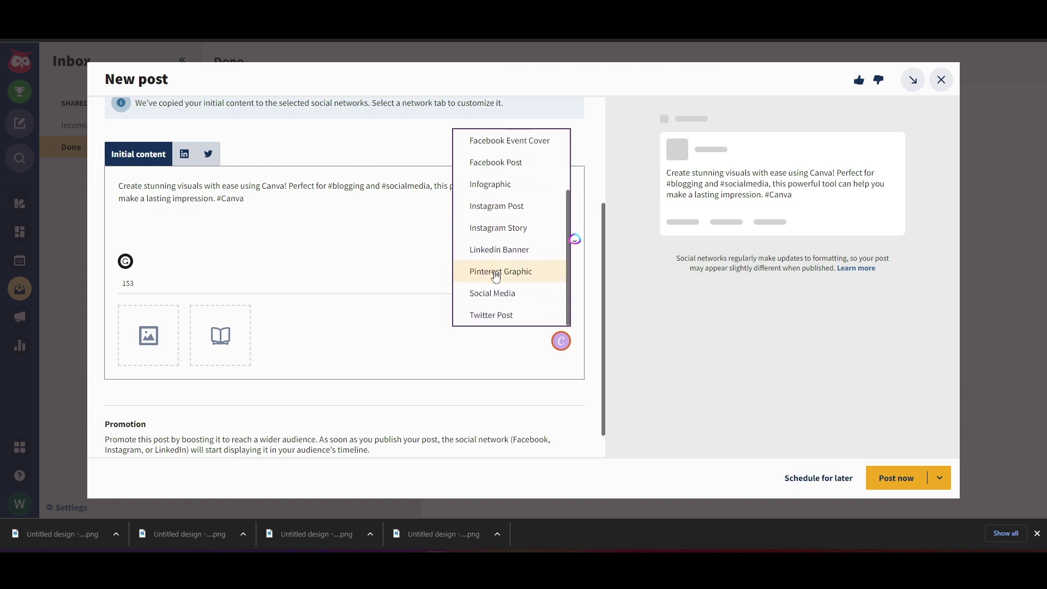
pyautogui.click(507, 313)
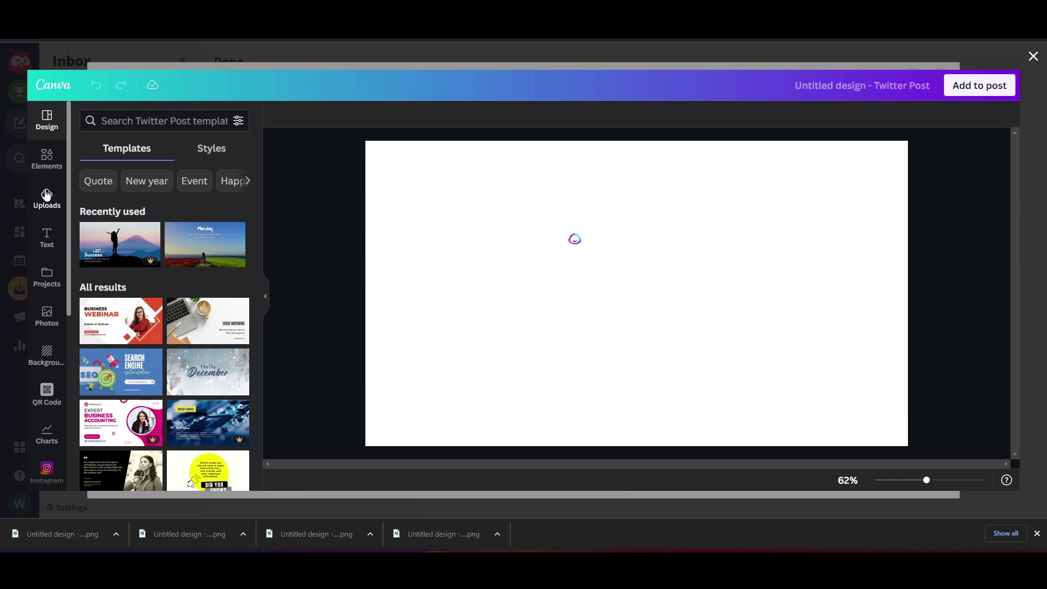
# Search the Canva elements library for "canva".
pyautogui.click(46, 159)
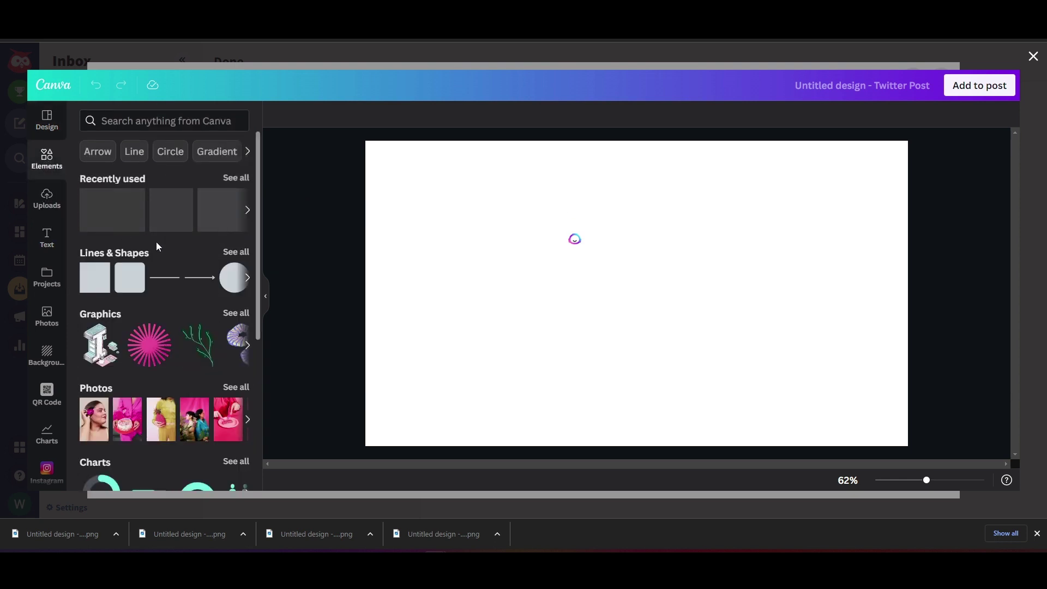
pyautogui.click(116, 117)
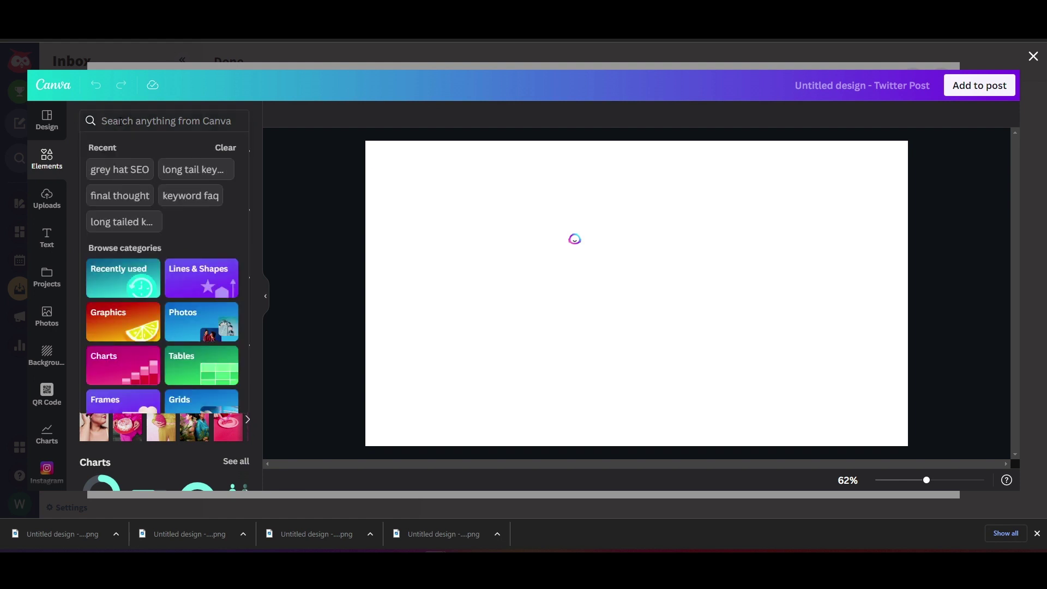
pyautogui.write('canva')
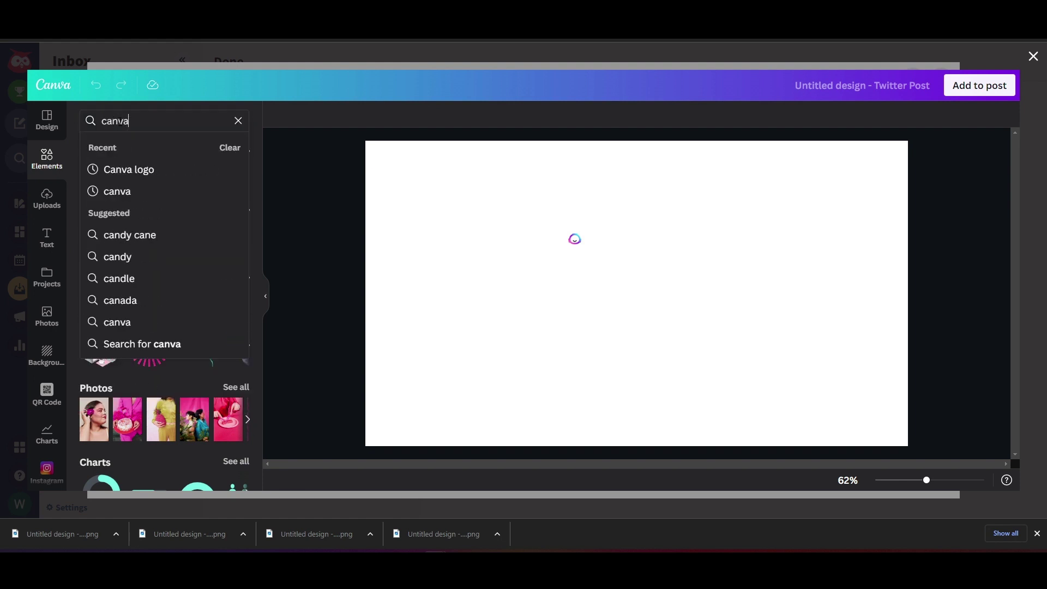
pyautogui.press('Return')
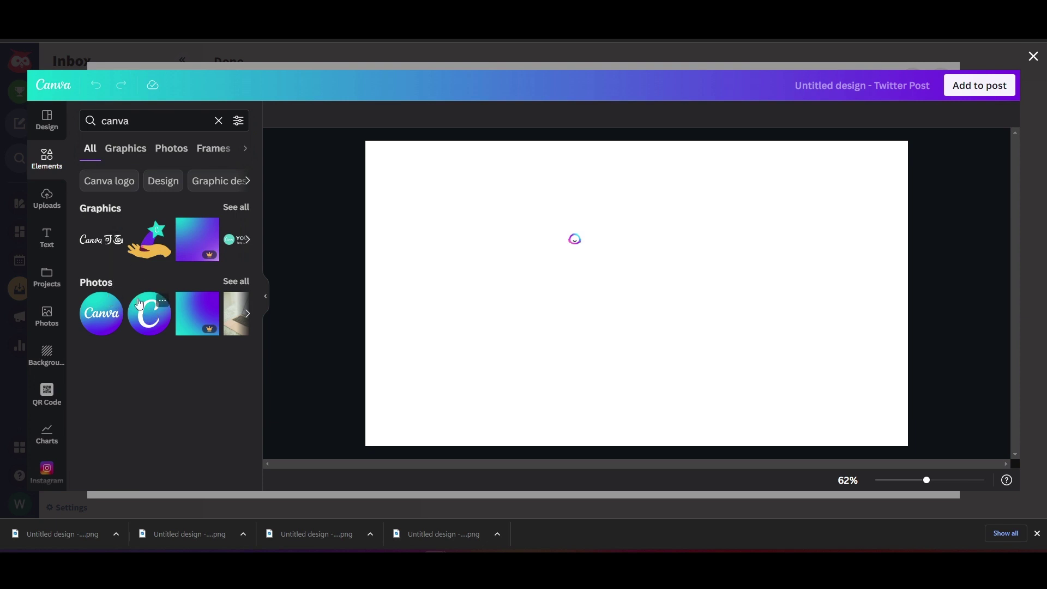
# Look through the photo results for a picture suited to the post.
pyautogui.click(236, 282)
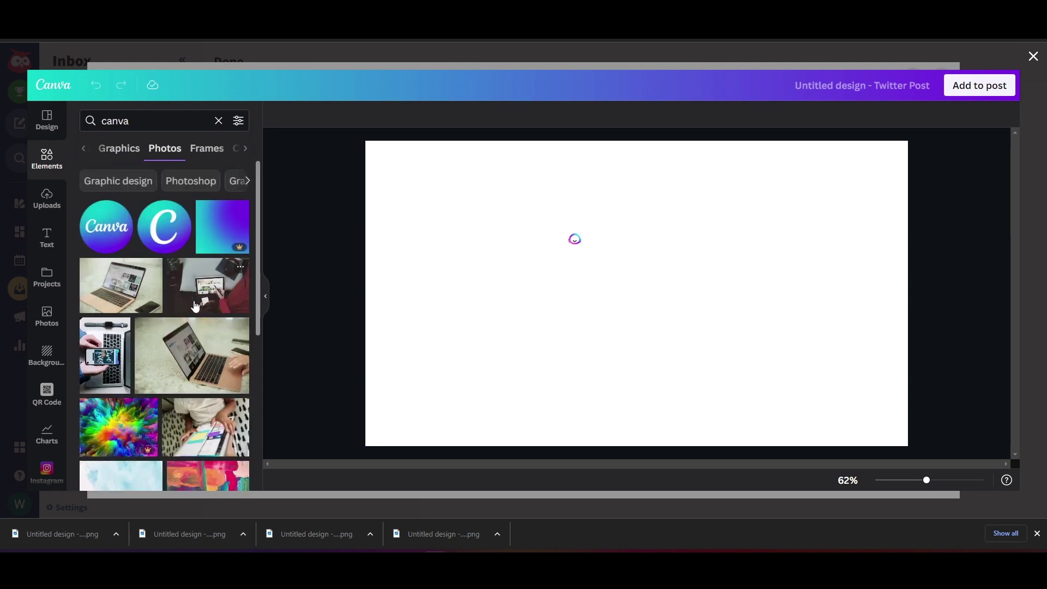
pyautogui.scroll(-4, 195, 308)
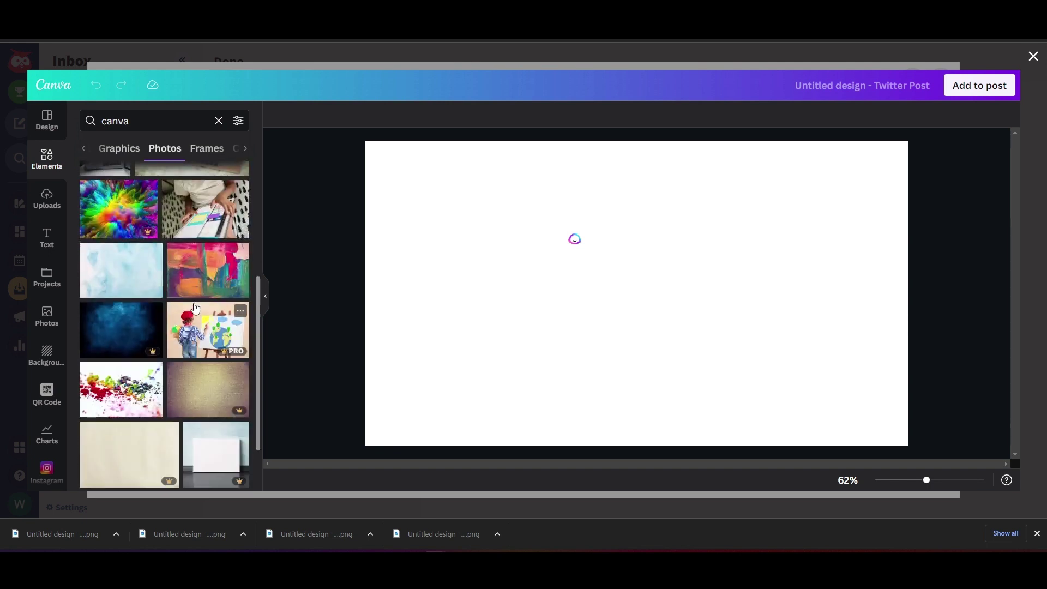
pyautogui.scroll(-6, 195, 308)
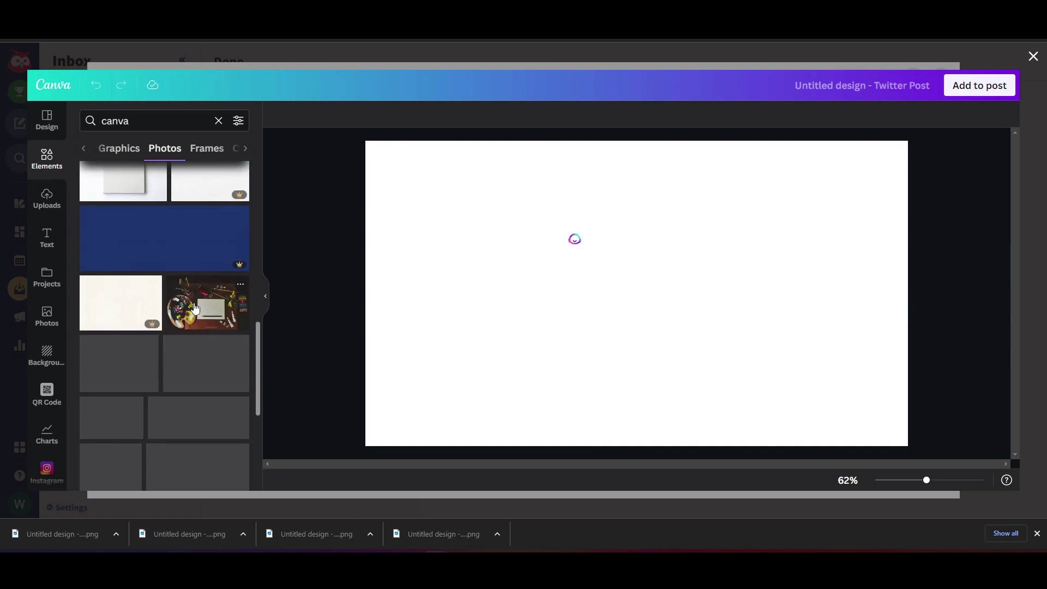
pyautogui.scroll(-4, 196, 308)
pyautogui.scroll(10, 195, 308)
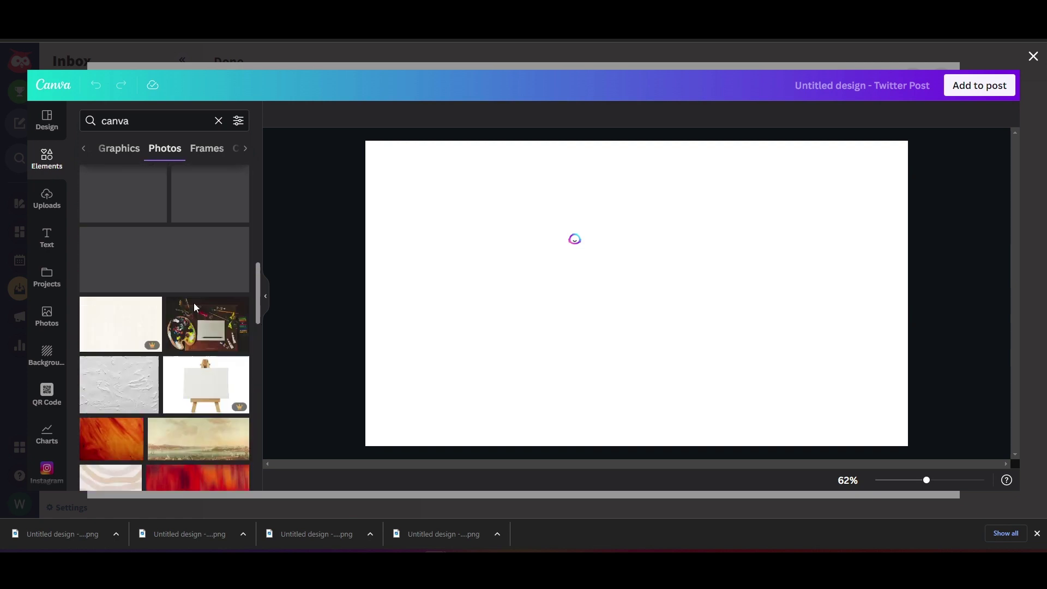
pyautogui.scroll(3, 195, 307)
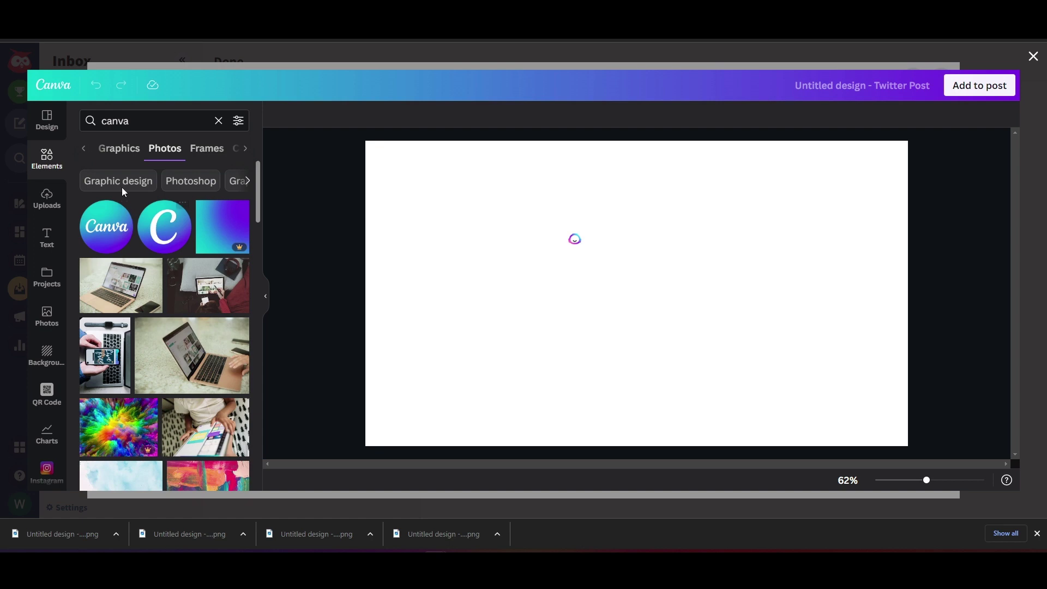
# Browse the graphics results and add the hand holding a purple hat with a turquoise "C" star to the design.
pyautogui.click(105, 156)
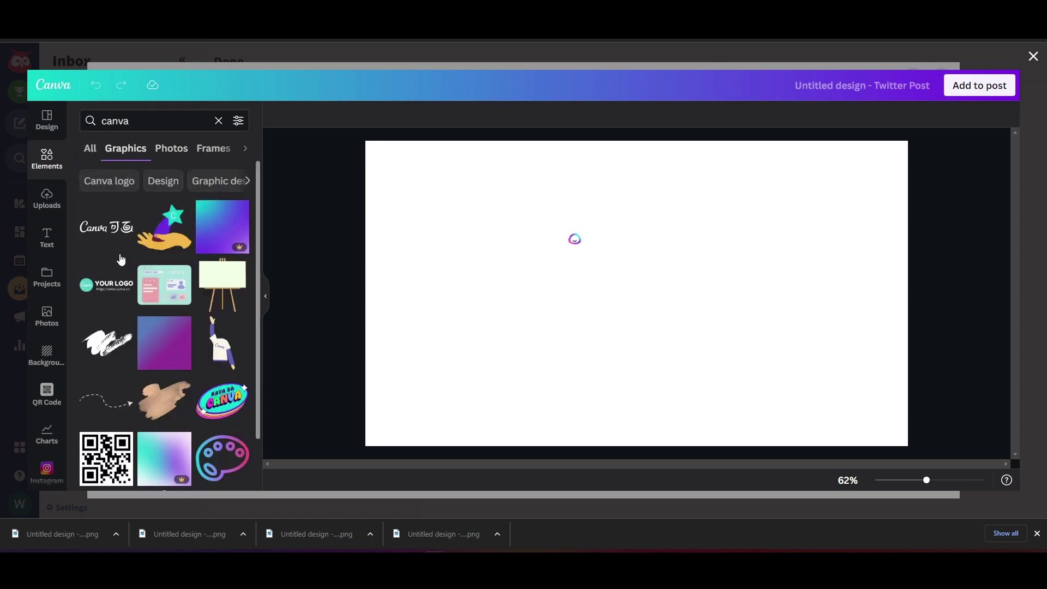
pyautogui.scroll(-4, 183, 344)
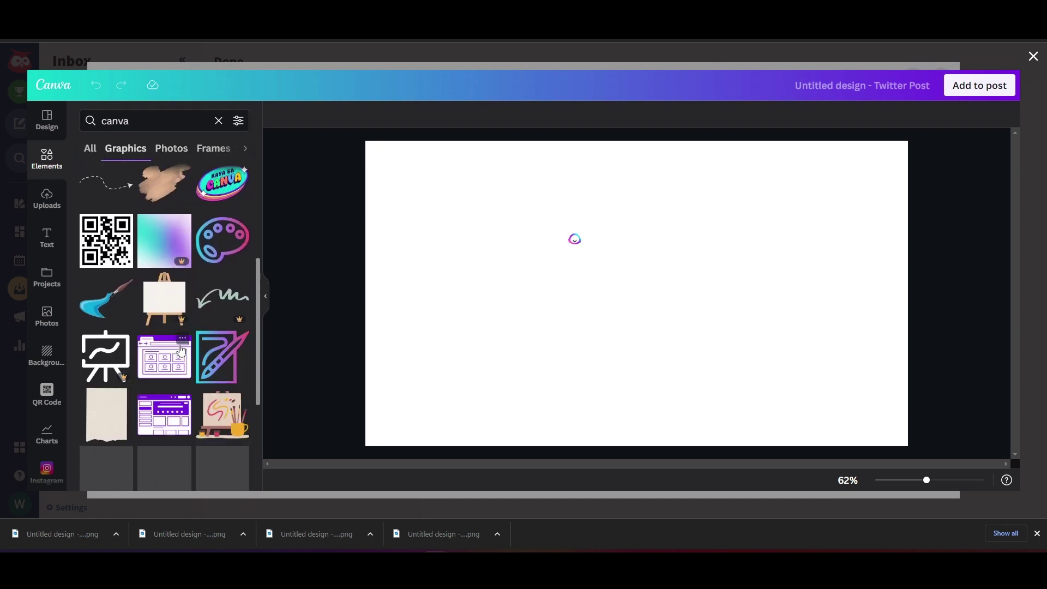
pyautogui.scroll(-4, 182, 347)
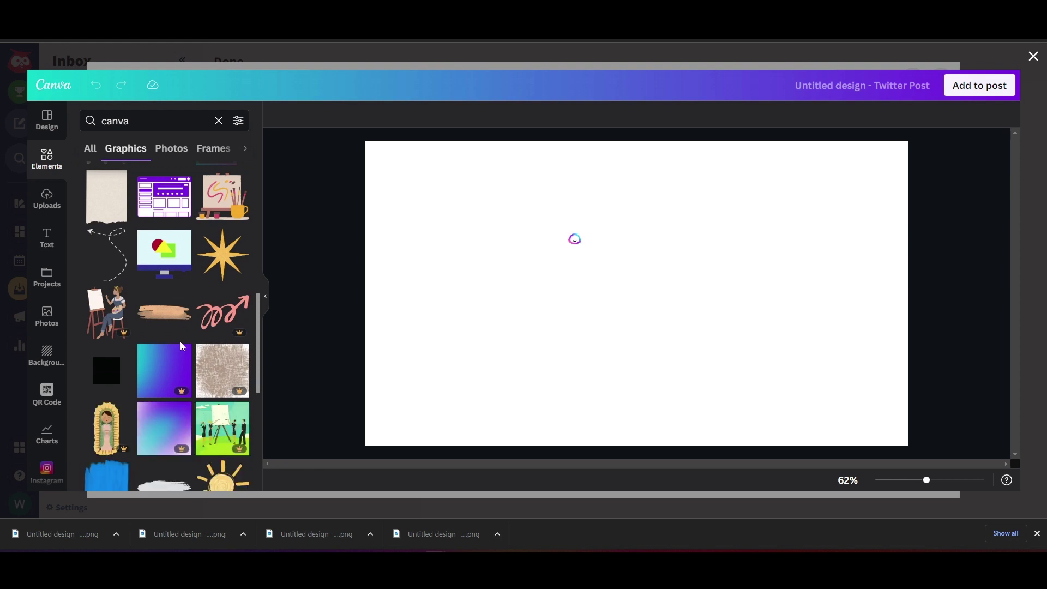
pyautogui.scroll(10, 180, 342)
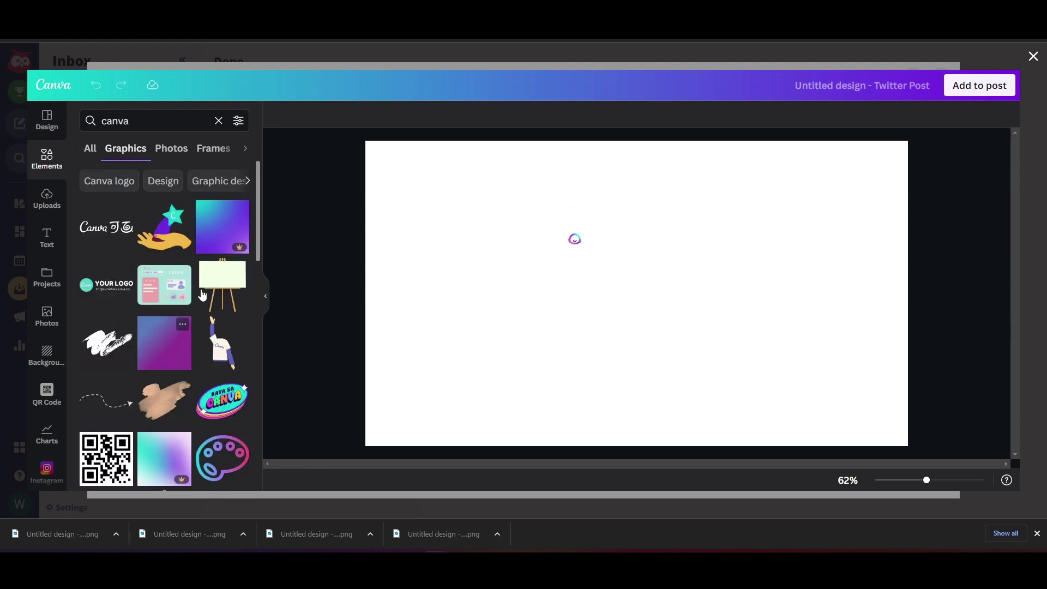
pyautogui.click(171, 228)
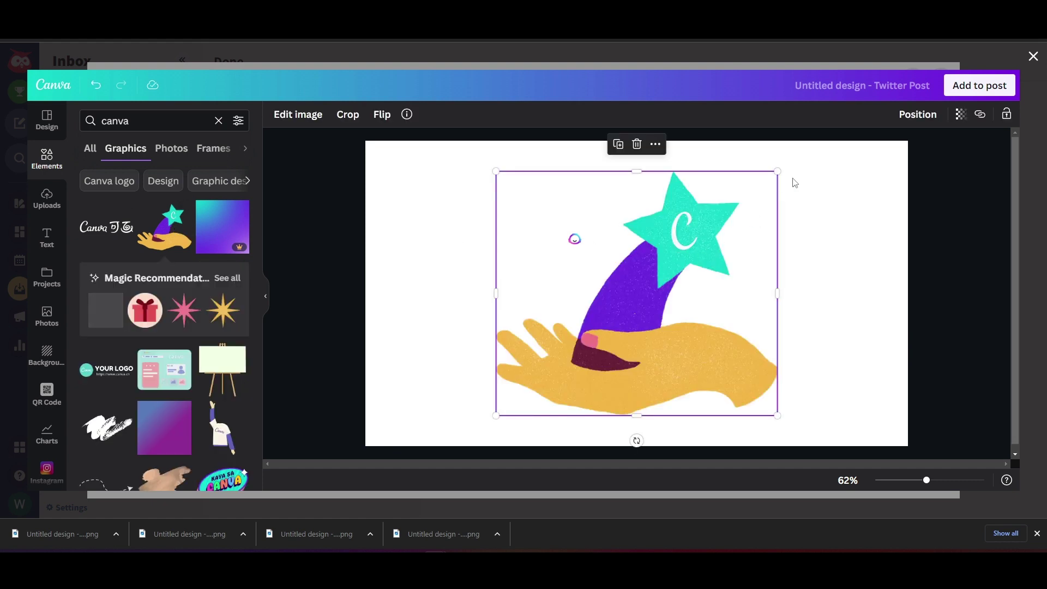
# Enlarge the hand graphic to the full page height, about 1,037 by 900, and add the finished design to the post.
pyautogui.moveTo(787, 164); pyautogui.dragTo(814, 140)
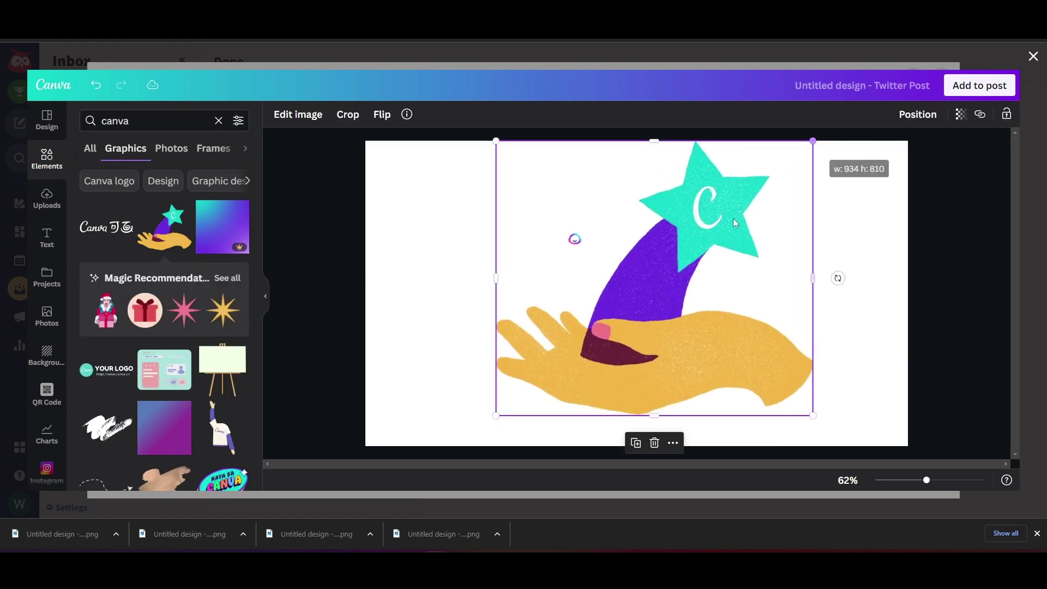
pyautogui.moveTo(495, 417); pyautogui.dragTo(461, 446)
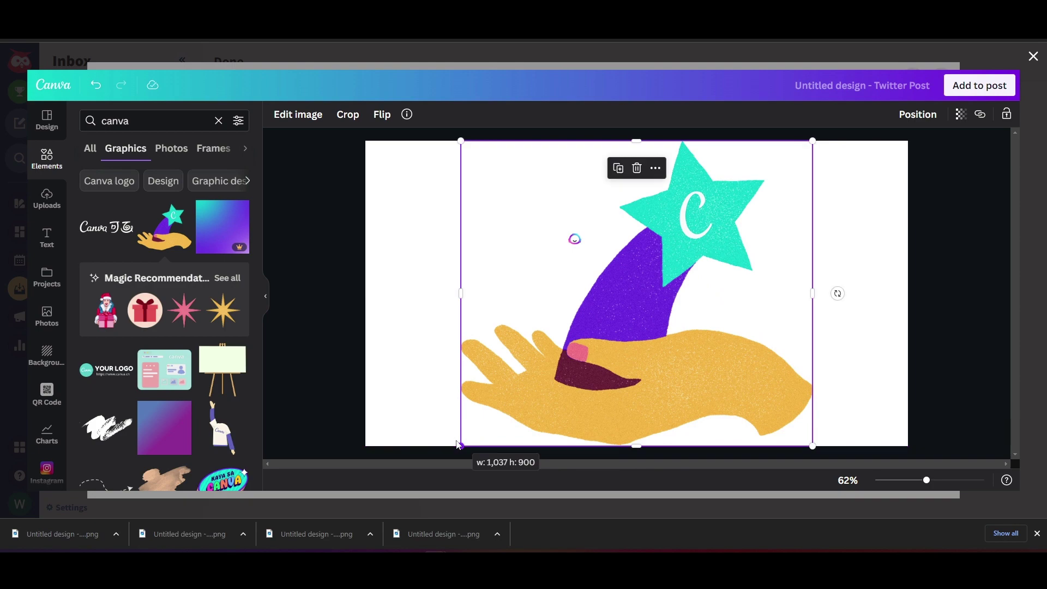
pyautogui.click(979, 82)
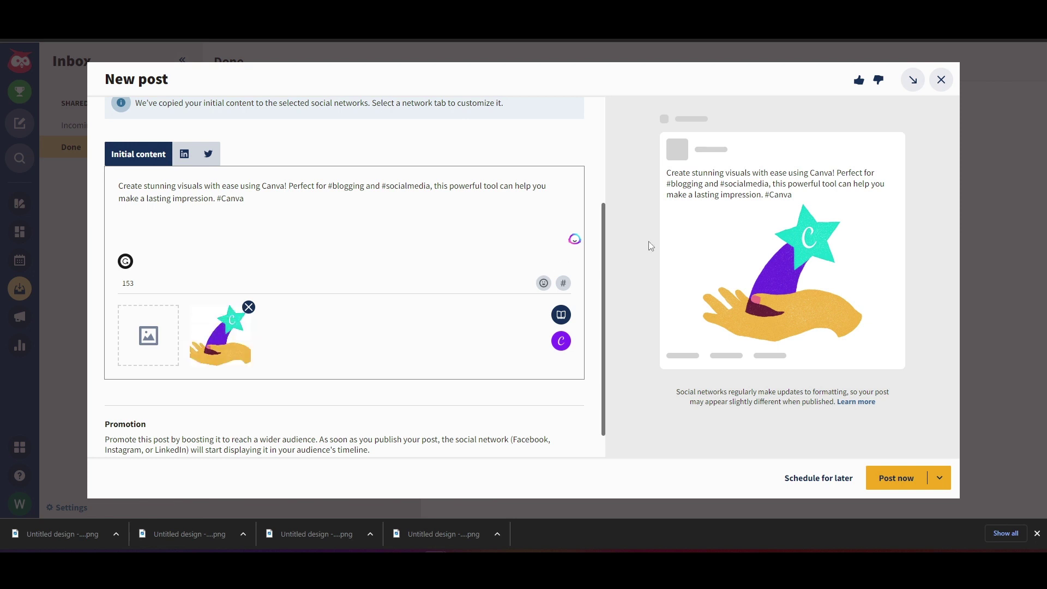
# Check the LinkedIn and Twitter versions of the post, and publish it immediately.
pyautogui.click(184, 154)
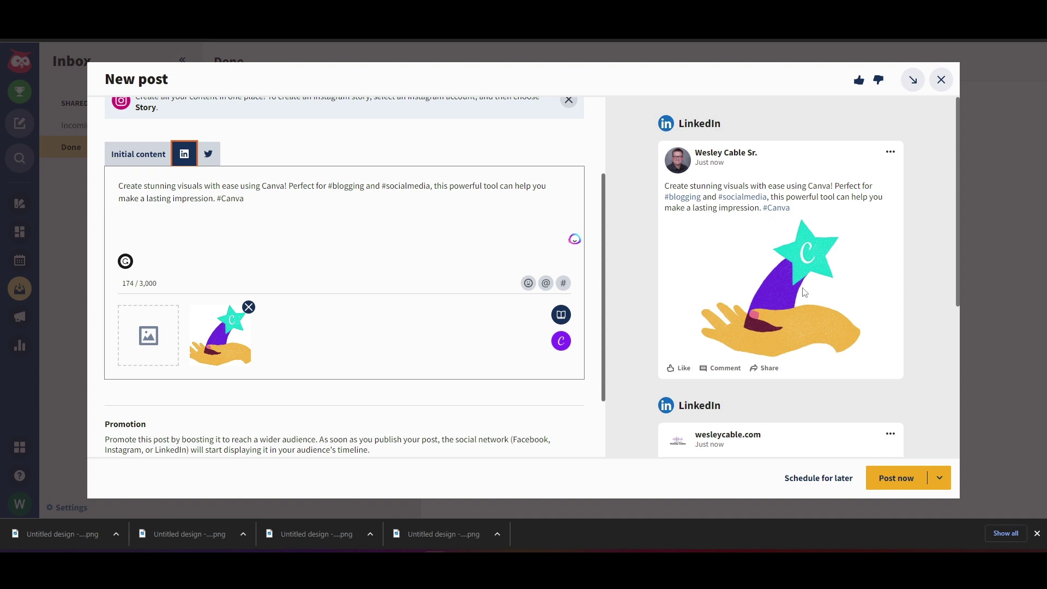
pyautogui.click(208, 154)
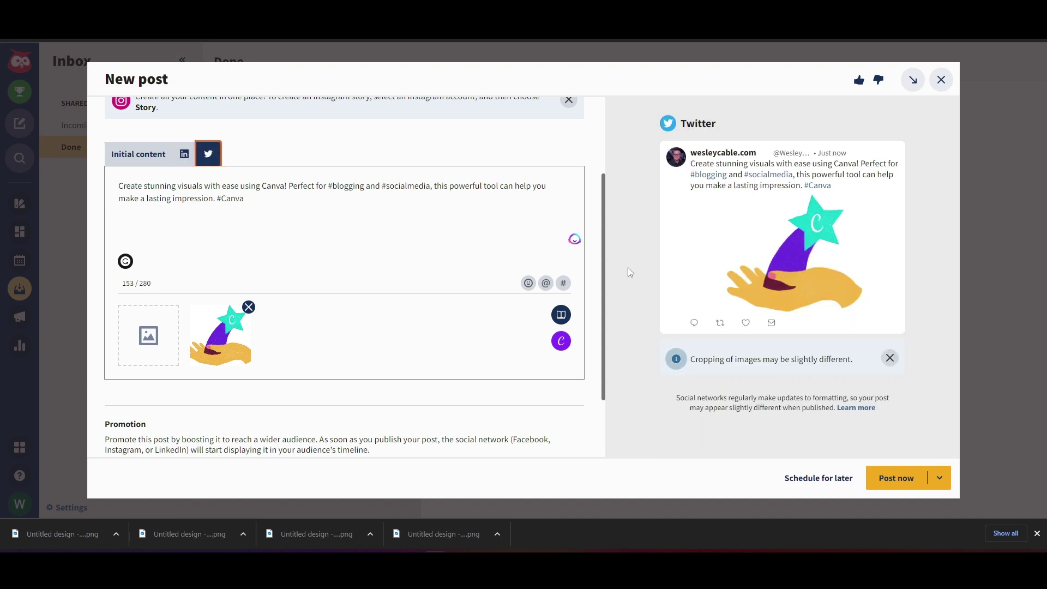
pyautogui.click(899, 479)
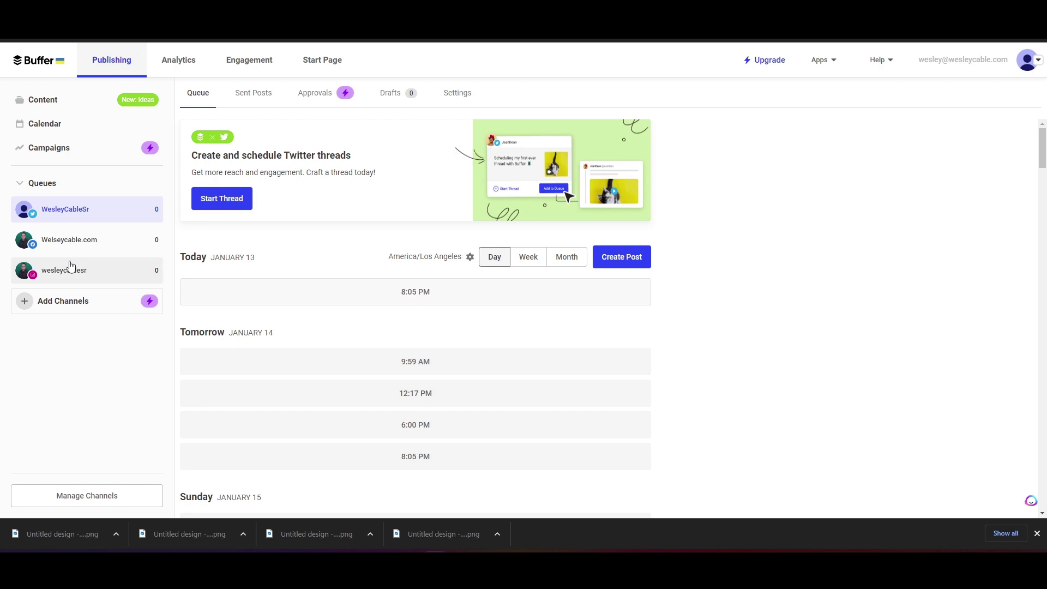
# Switch to Buffer and paste the "Create stunning visuals with ease using Canva!" text into a new Twitter post for today's 8:05 PM slot.
pyautogui.click(82, 212)
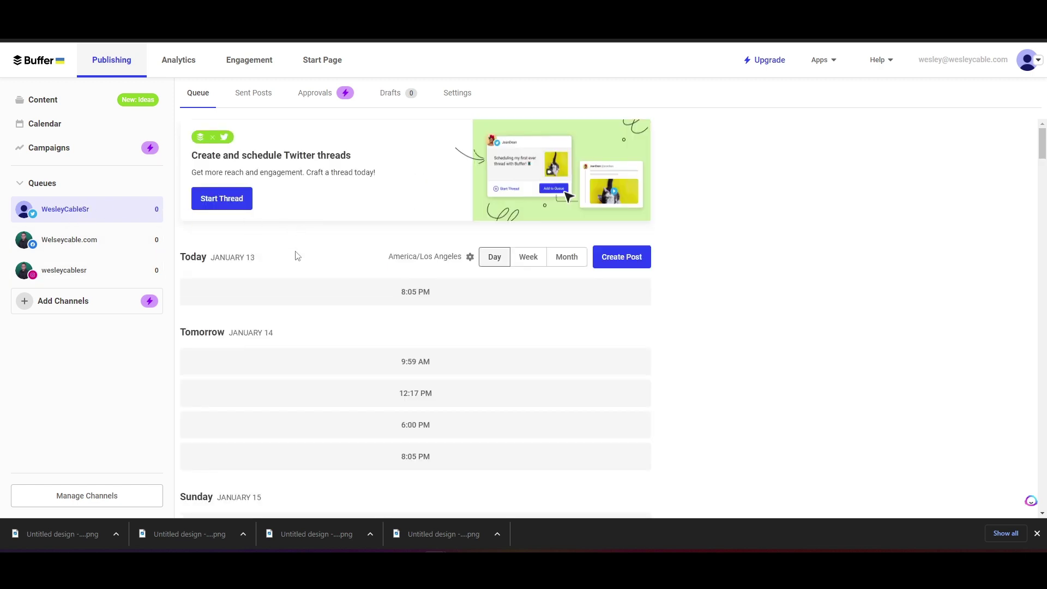
pyautogui.click(421, 304)
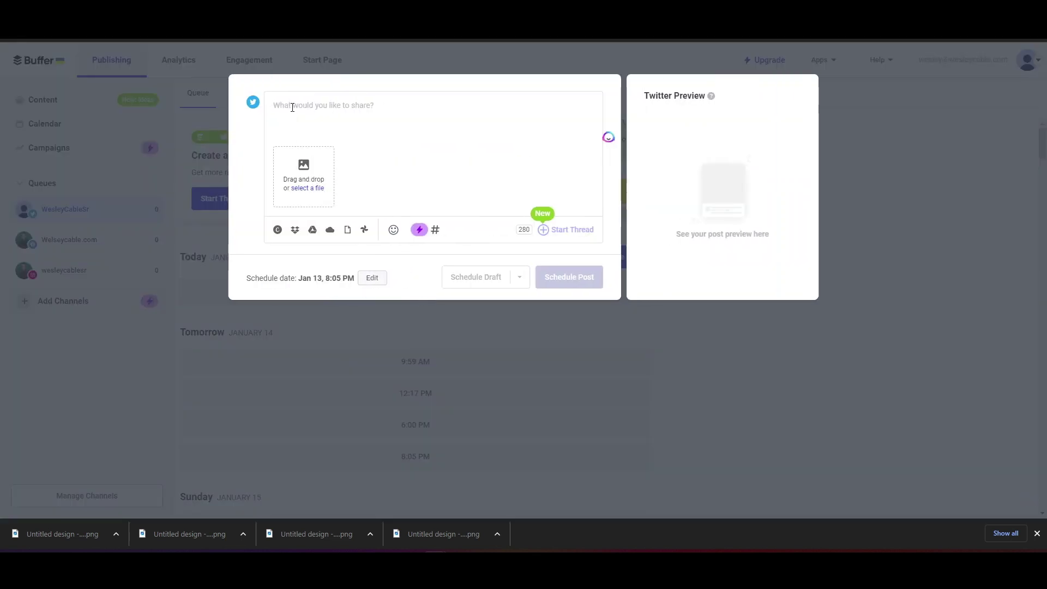
pyautogui.click(307, 133)
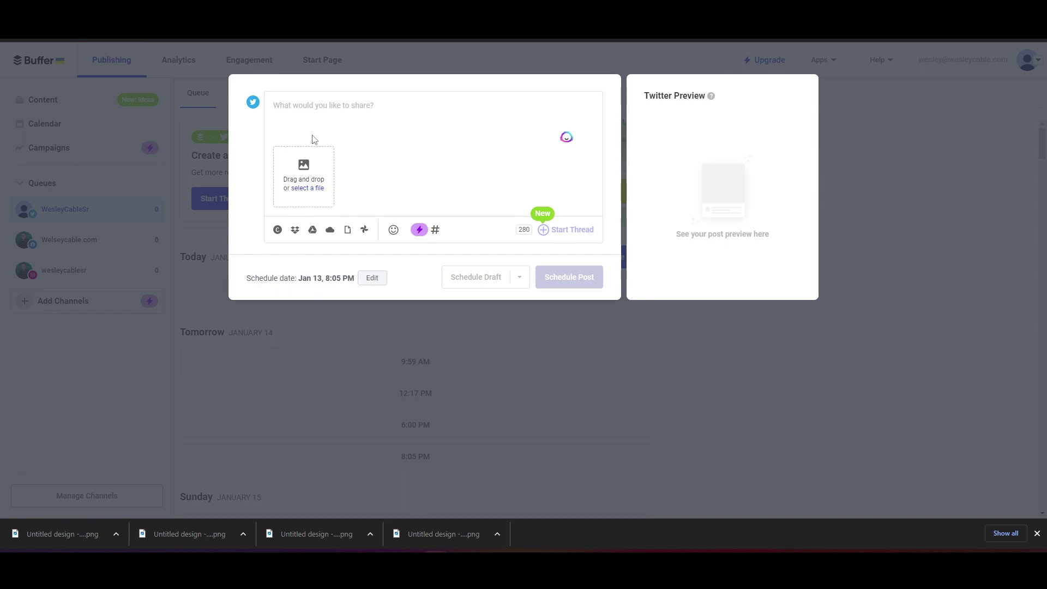
pyautogui.write('<p class="my-0.5">Create stunning visuals with ease using Canva! Perfect for #blogging and #socialmedia, this powerful tool can help you make a lasting impression. #Canva</p>')
# Remove the opening <p class="my-0.5"> and closing </p> tags so the post runs from "Create" to "#Canva".
pyautogui.moveTo(339, 104); pyautogui.dragTo(264, 109)
pyautogui.press('BackSpace')
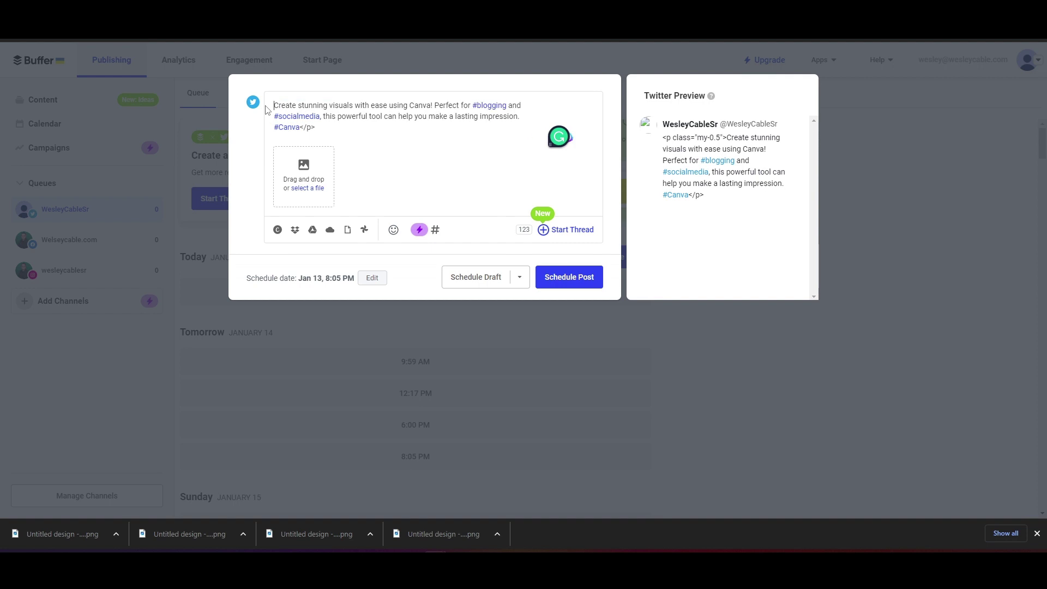
pyautogui.moveTo(304, 130); pyautogui.dragTo(295, 129)
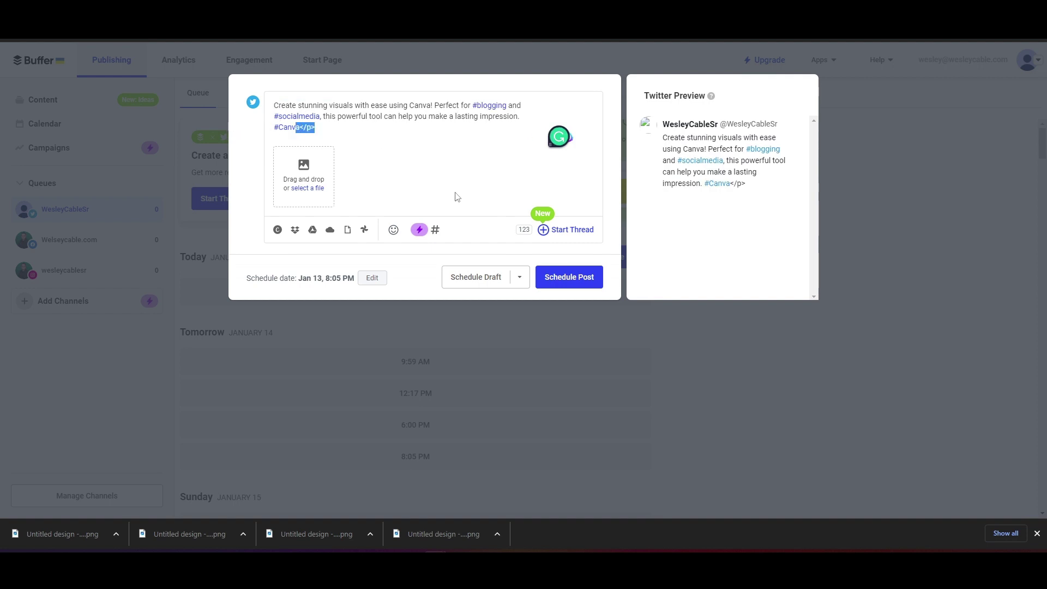
pyautogui.write('a')
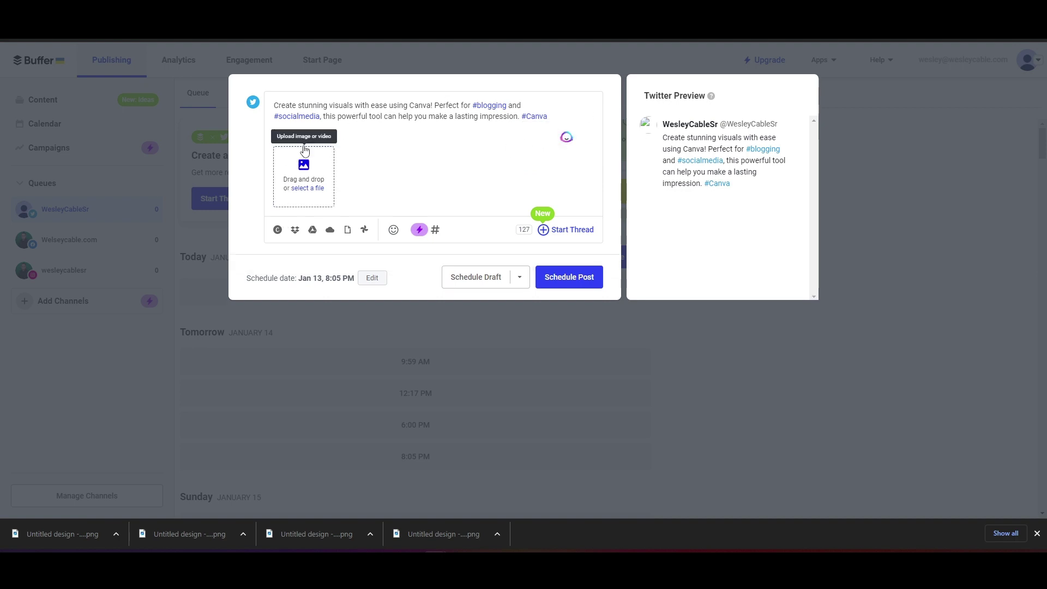
# Start a Canva design for the Buffer post and search its elements for "Social media".
pyautogui.click(277, 231)
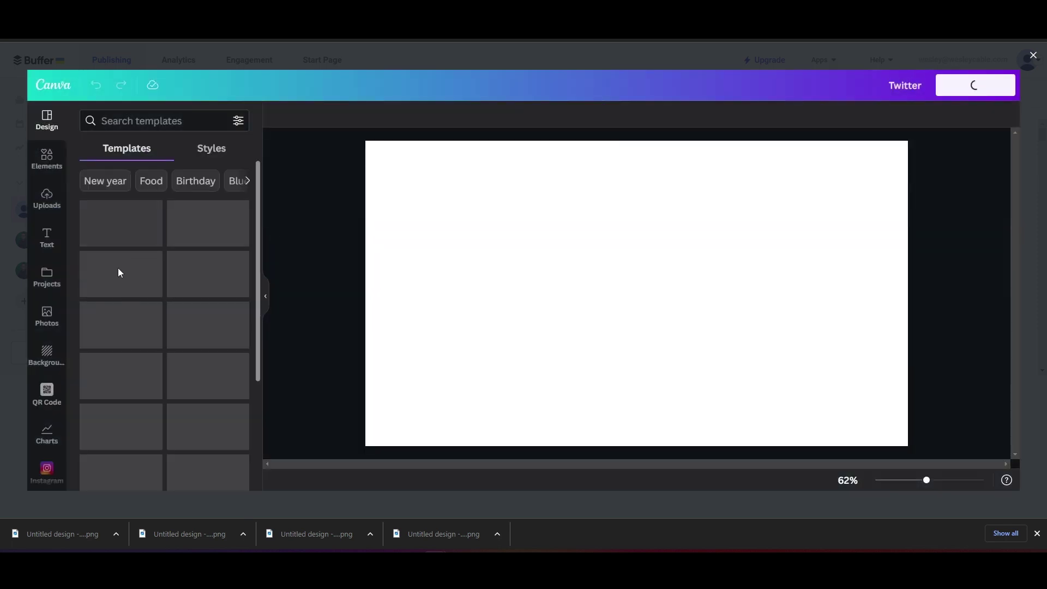
pyautogui.click(46, 197)
pyautogui.click(47, 170)
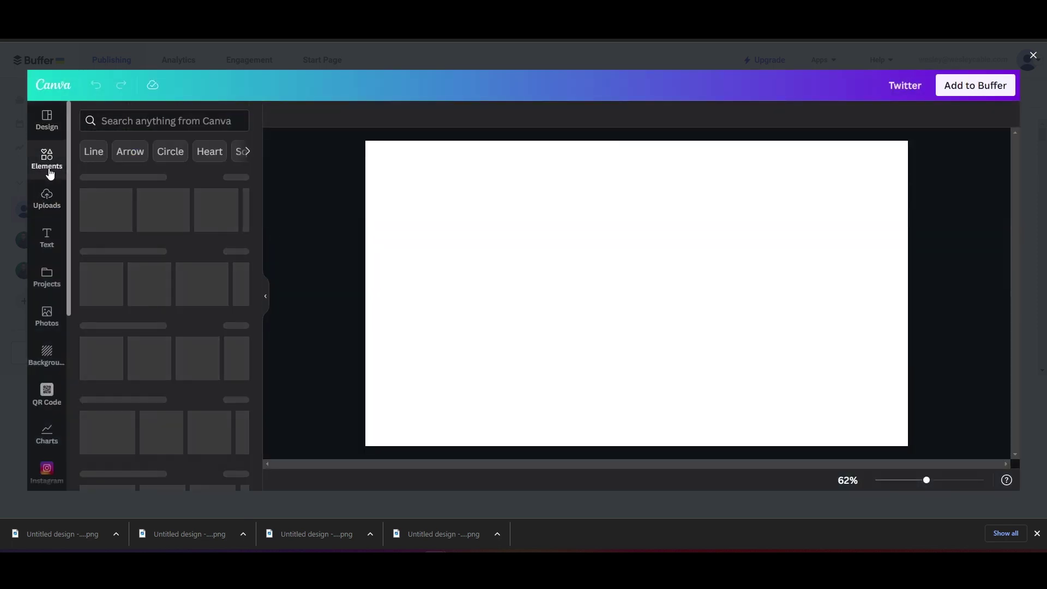
pyautogui.click(131, 120)
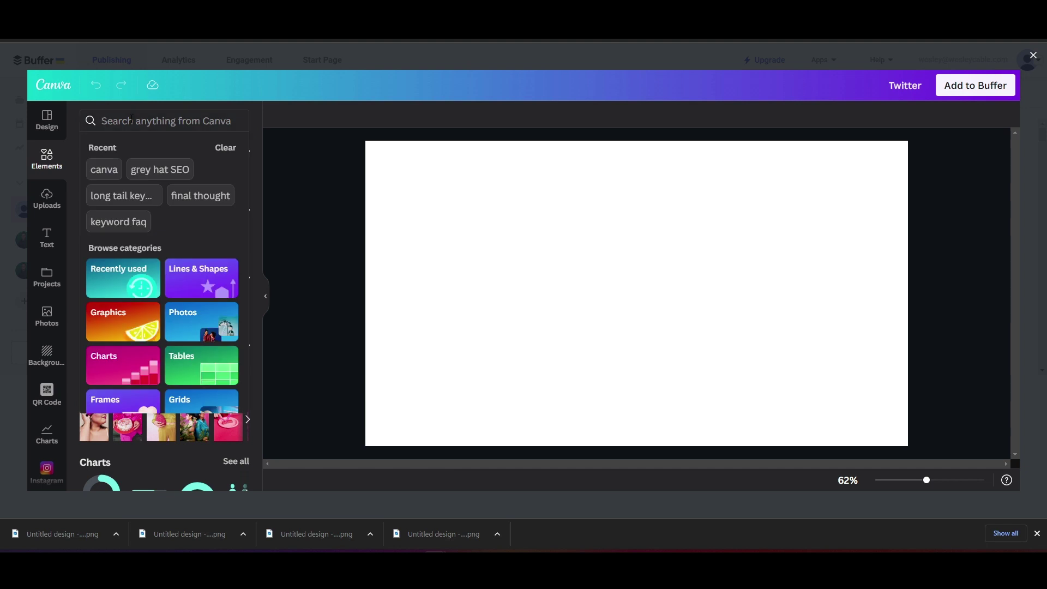
pyautogui.write('Social media')
pyautogui.press('BackSpace')
pyautogui.press('BackSpace')
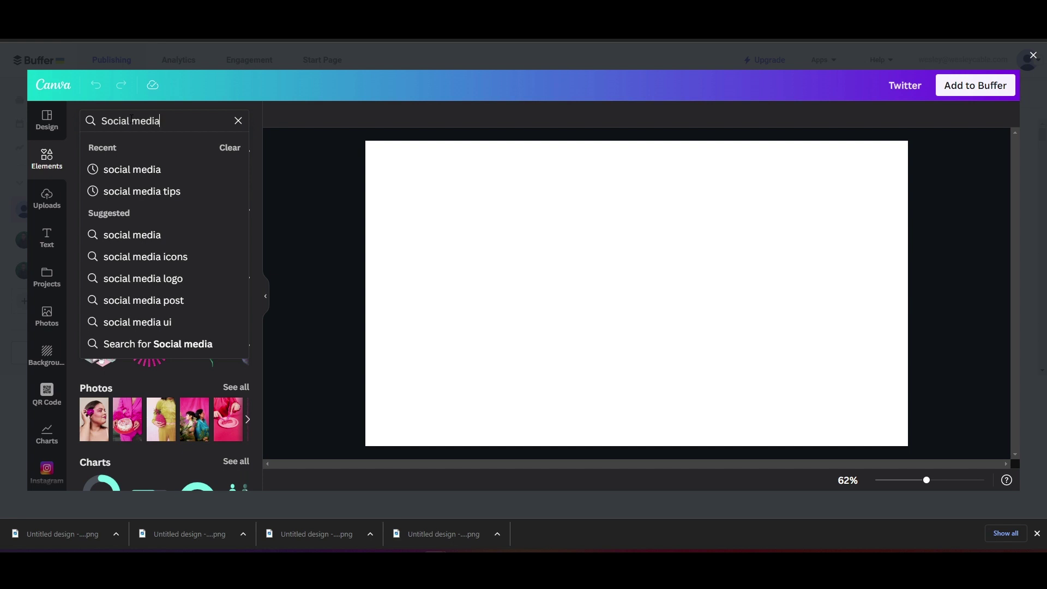
pyautogui.press('Return')
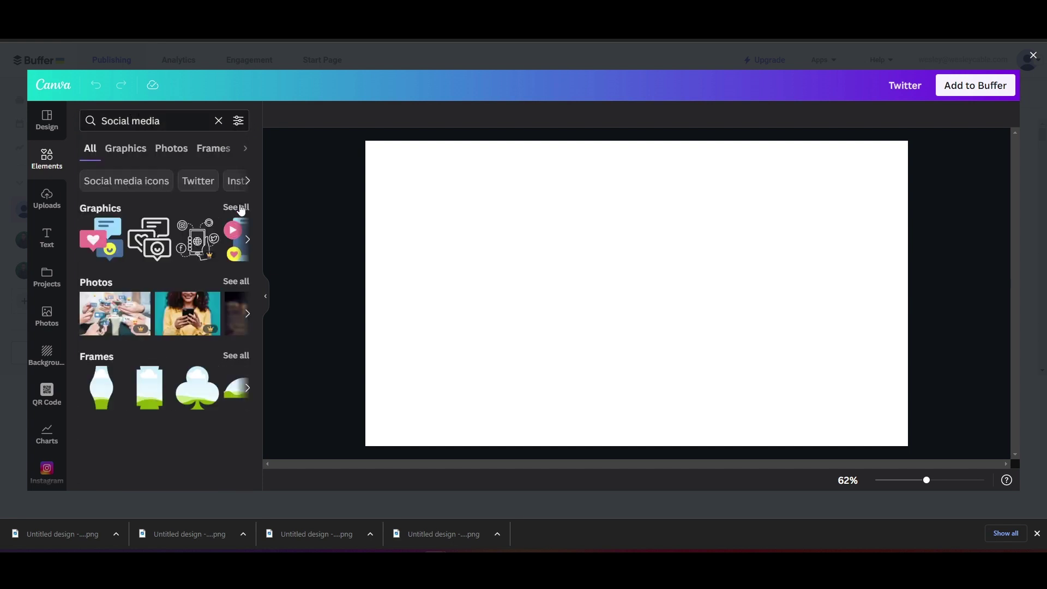
# Browse all the graphics results and add the figure pulling social media icon cubes with a magnet to the design.
pyautogui.click(240, 208)
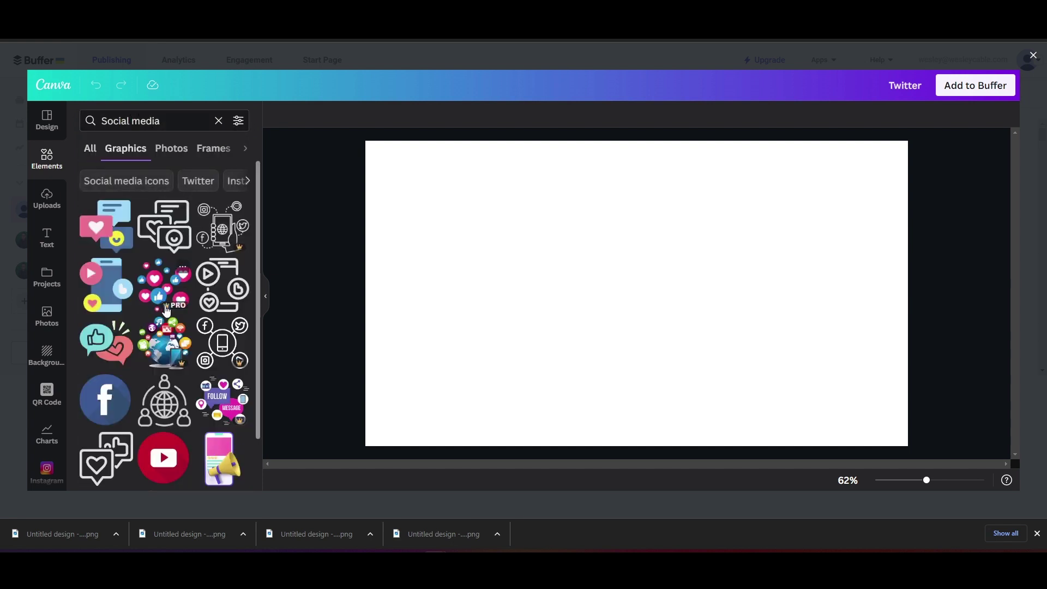
pyautogui.scroll(-10, 189, 331)
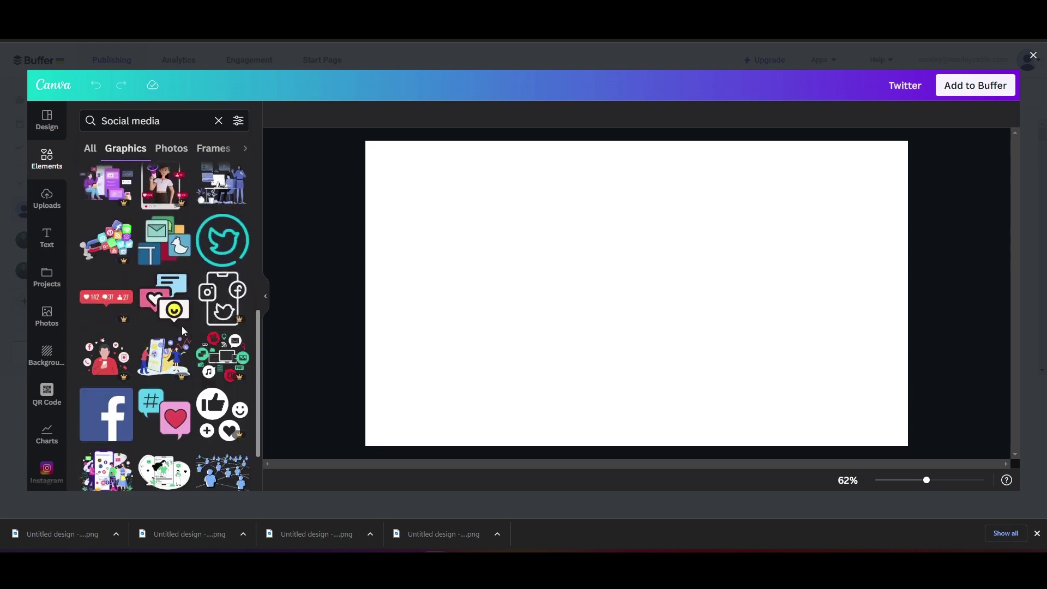
pyautogui.scroll(-2, 184, 338)
pyautogui.scroll(2, 188, 355)
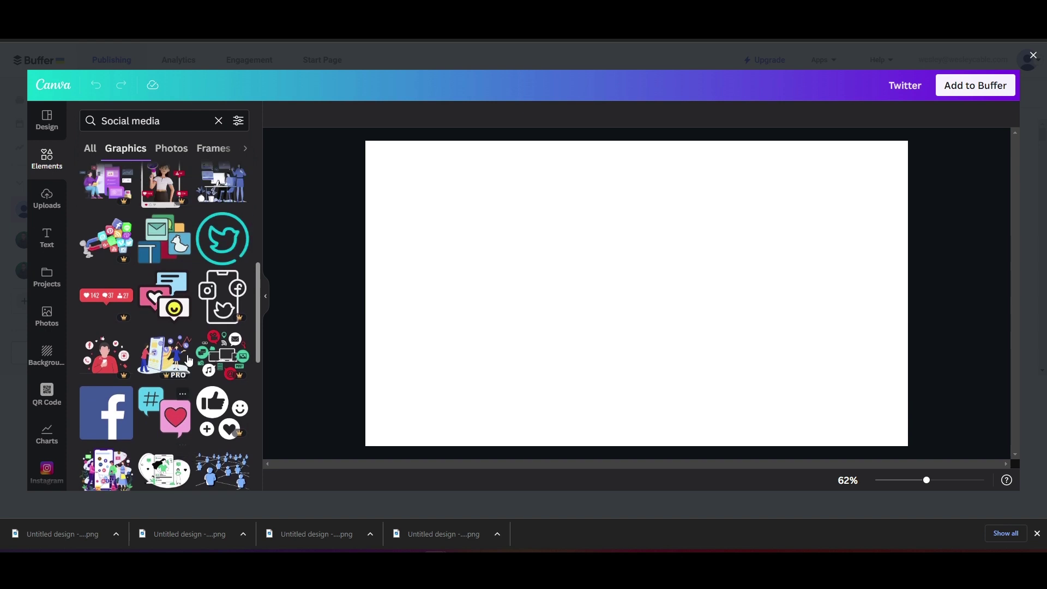
pyautogui.scroll(1, 189, 360)
pyautogui.click(111, 299)
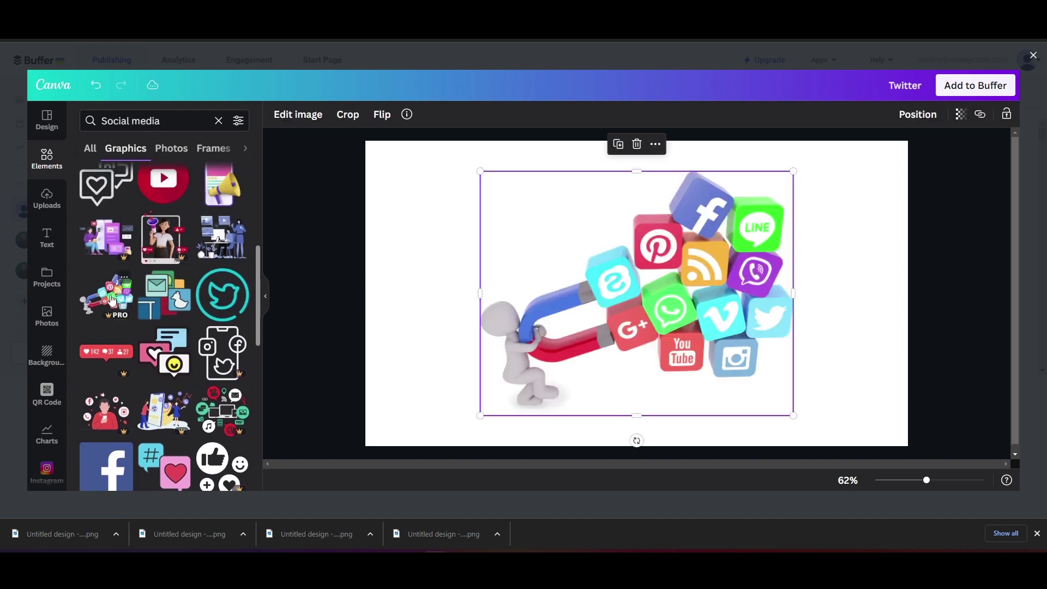
# Enlarge the magnet and social media cubes graphic until it spans the full height of the design.
pyautogui.moveTo(793, 171); pyautogui.dragTo(833, 140)
pyautogui.moveTo(478, 410); pyautogui.dragTo(441, 446)
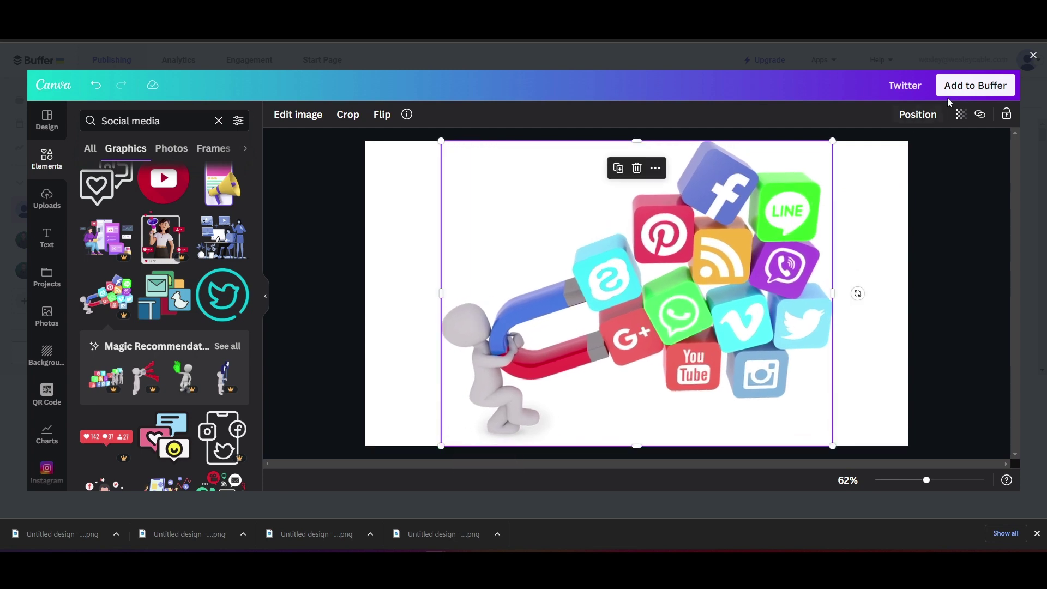
# Add the finished design to the Buffer post and schedule the post for Jan 13, 8:05 PM.
pyautogui.click(970, 85)
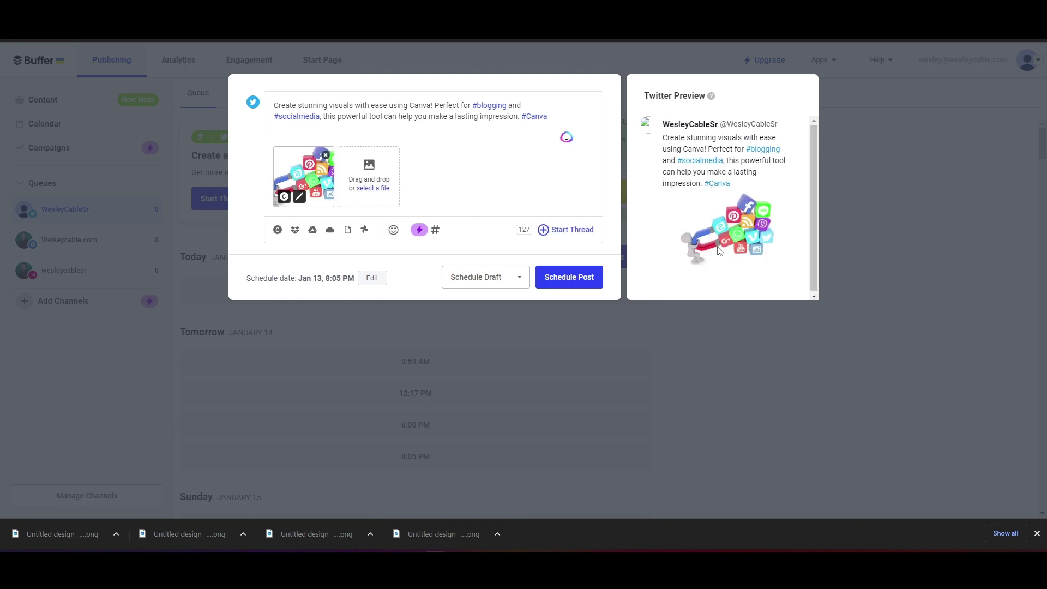
pyautogui.click(570, 282)
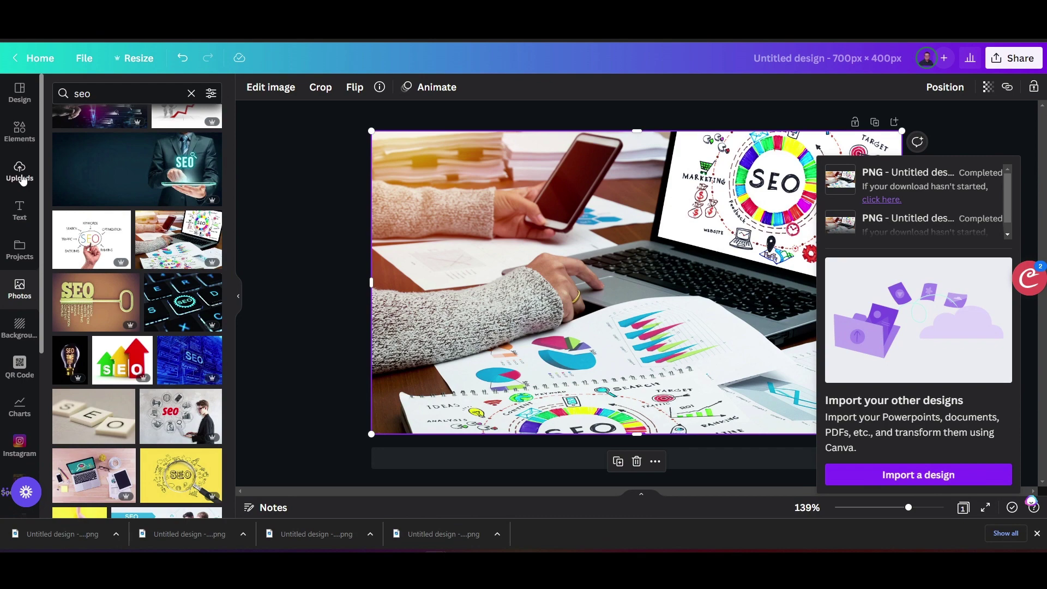
# Switch to the 700px × 400px Canva design and examine the photo, video, chart and overall element results for "grey hat SEO".
pyautogui.click(19, 131)
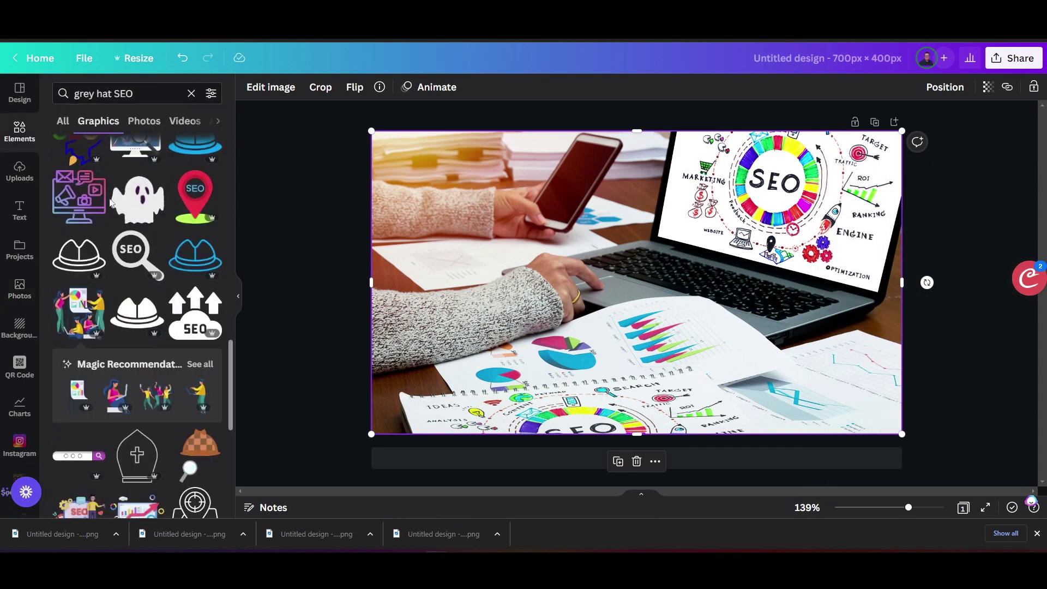
pyautogui.click(144, 120)
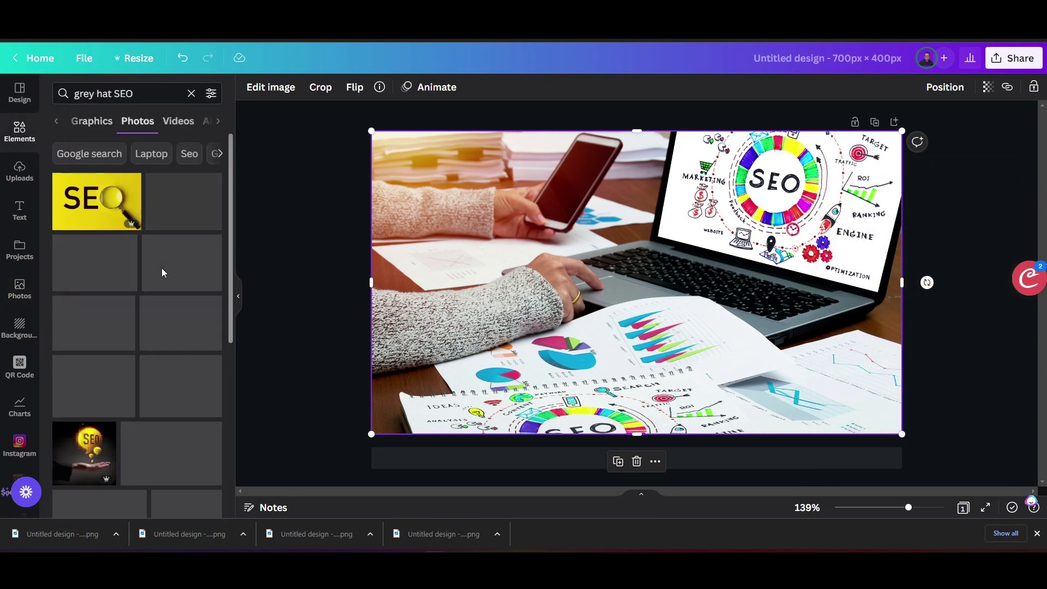
pyautogui.scroll(-5, 154, 333)
pyautogui.scroll(-3, 155, 333)
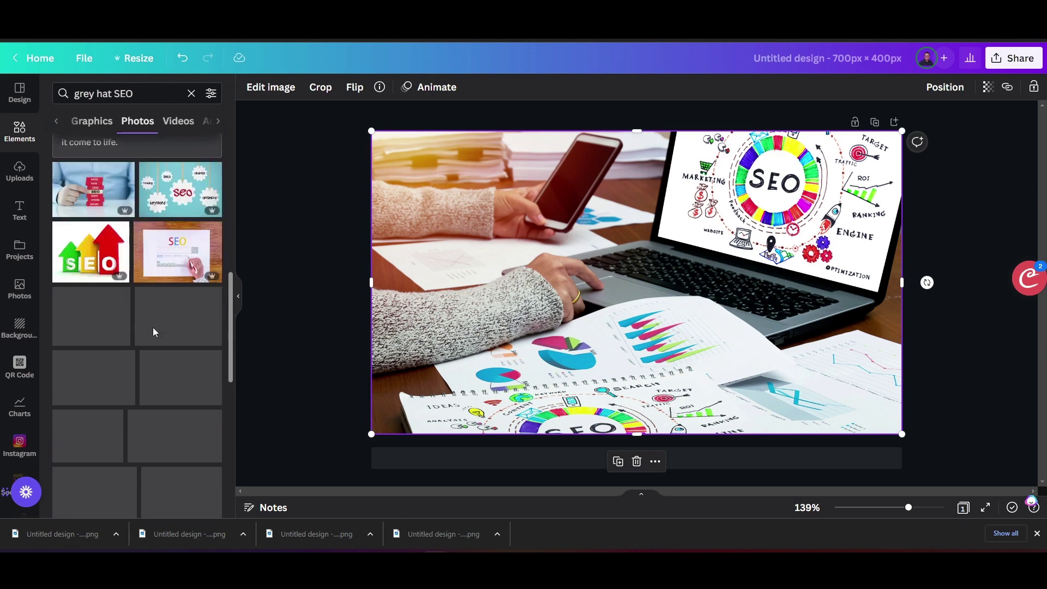
pyautogui.click(179, 120)
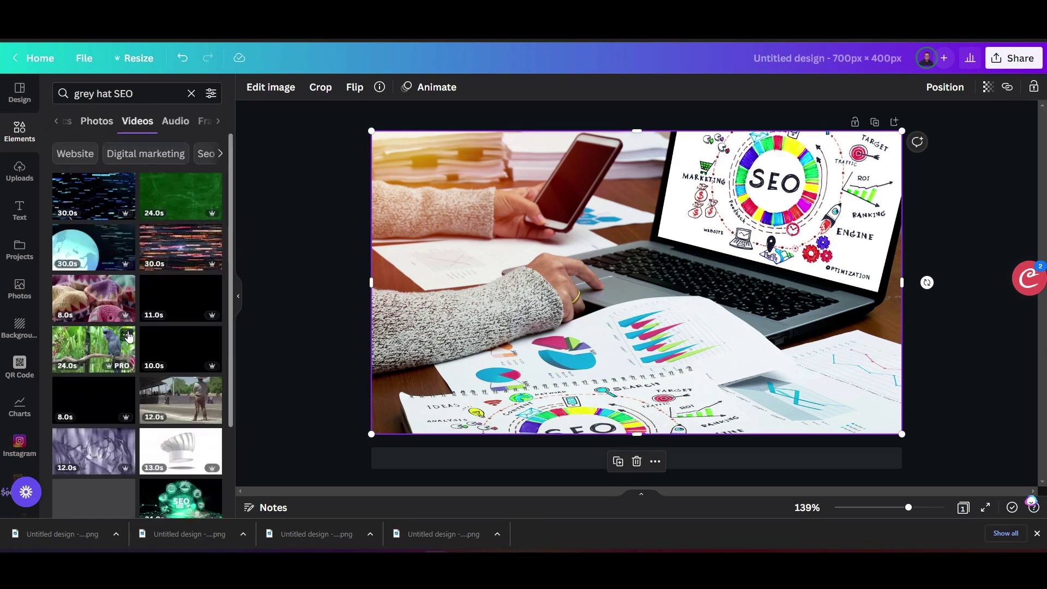
pyautogui.scroll(-3, 130, 334)
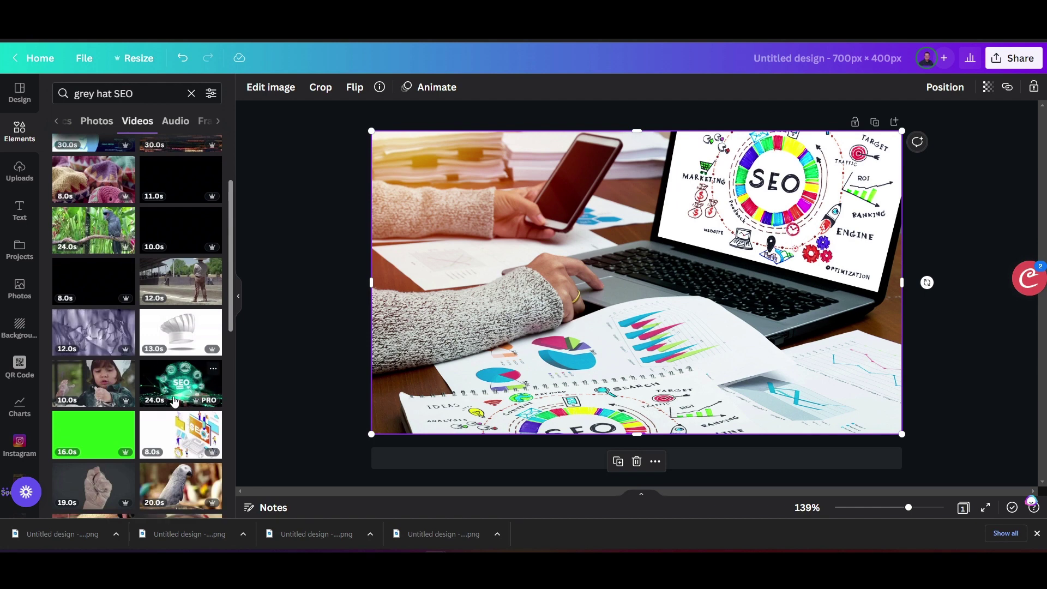
pyautogui.scroll(3, 192, 306)
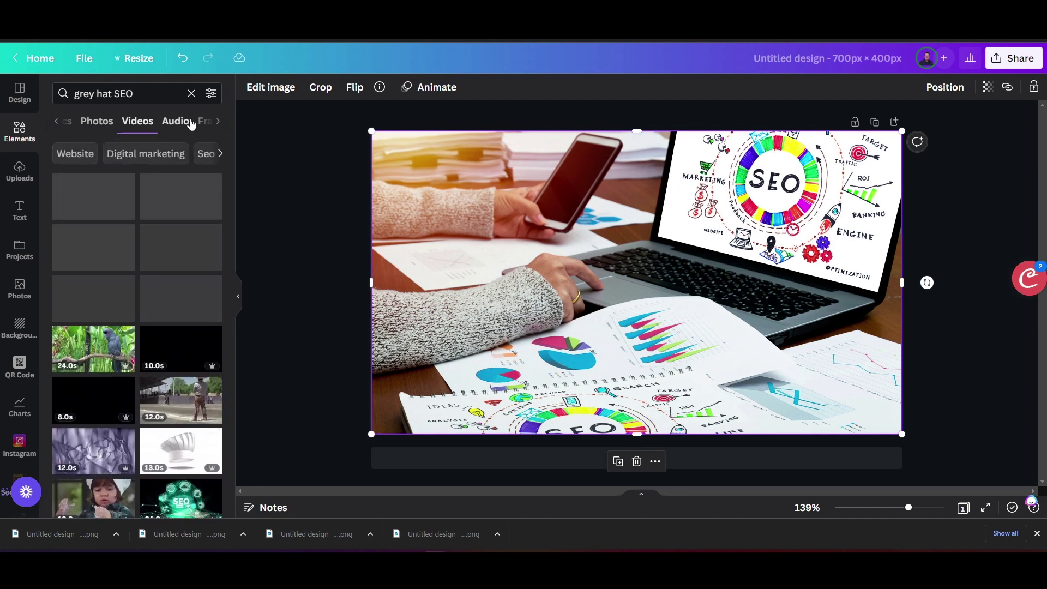
pyautogui.click(218, 121)
pyautogui.click(217, 122)
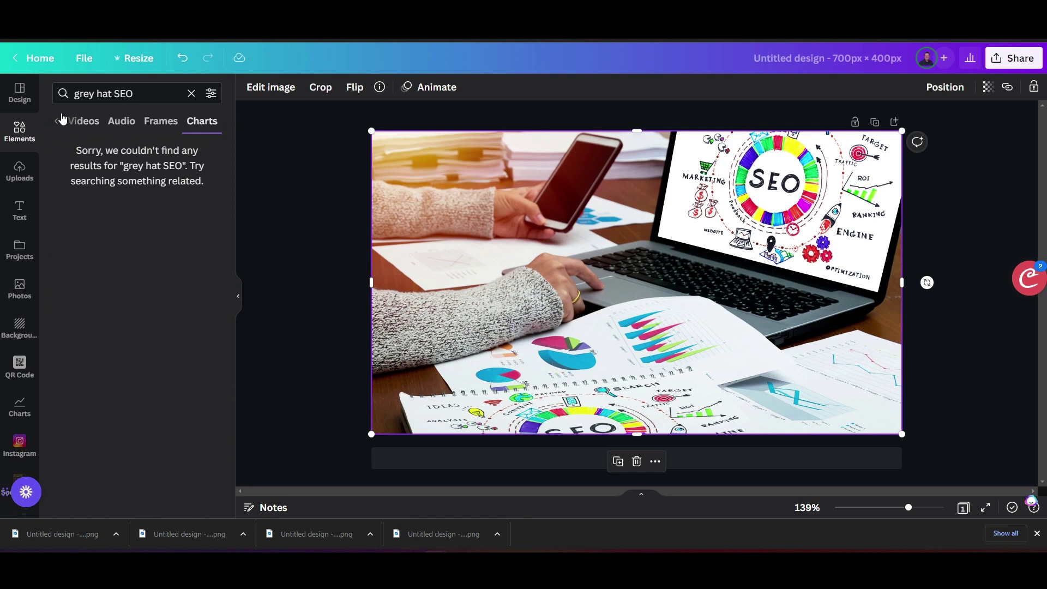
pyautogui.click(57, 121)
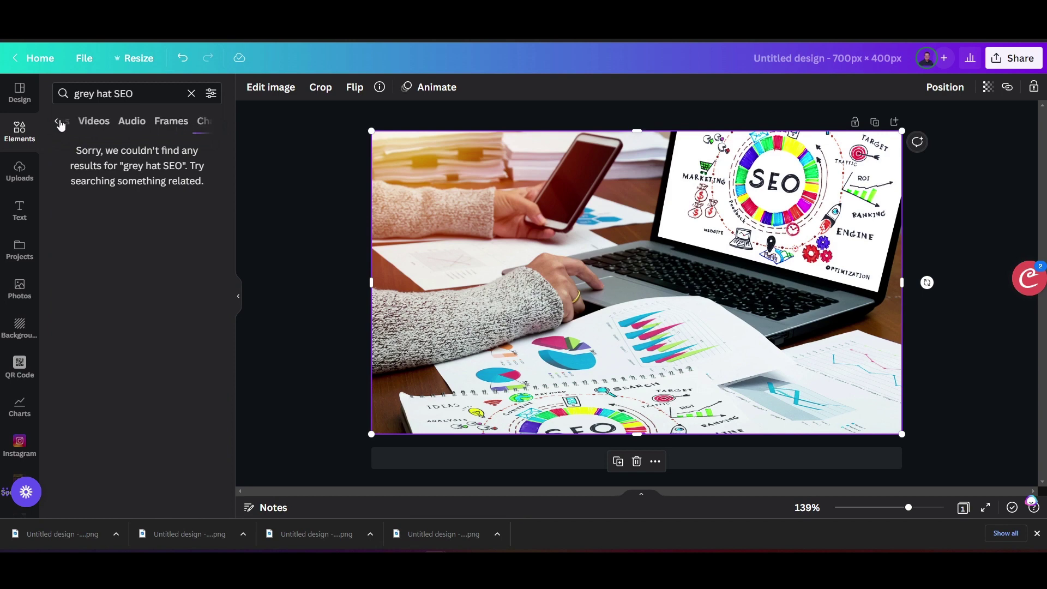
pyautogui.click(63, 121)
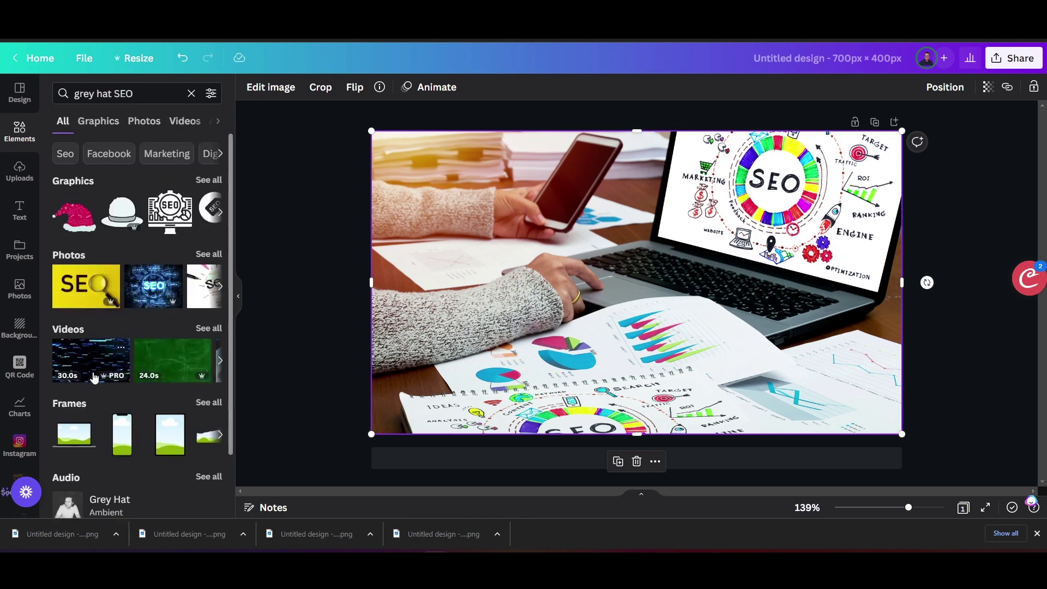